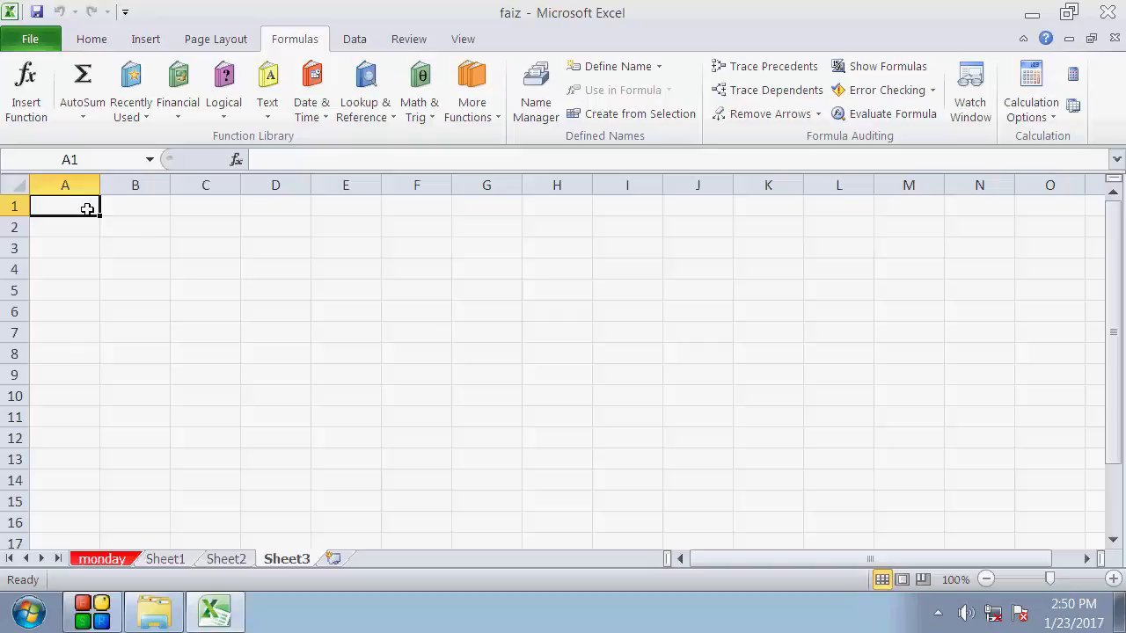
# - Enter the numbers 45, 55 and 66 in cells A1, B1 and C1
pyautogui.write('45')
pyautogui.press('Tab')
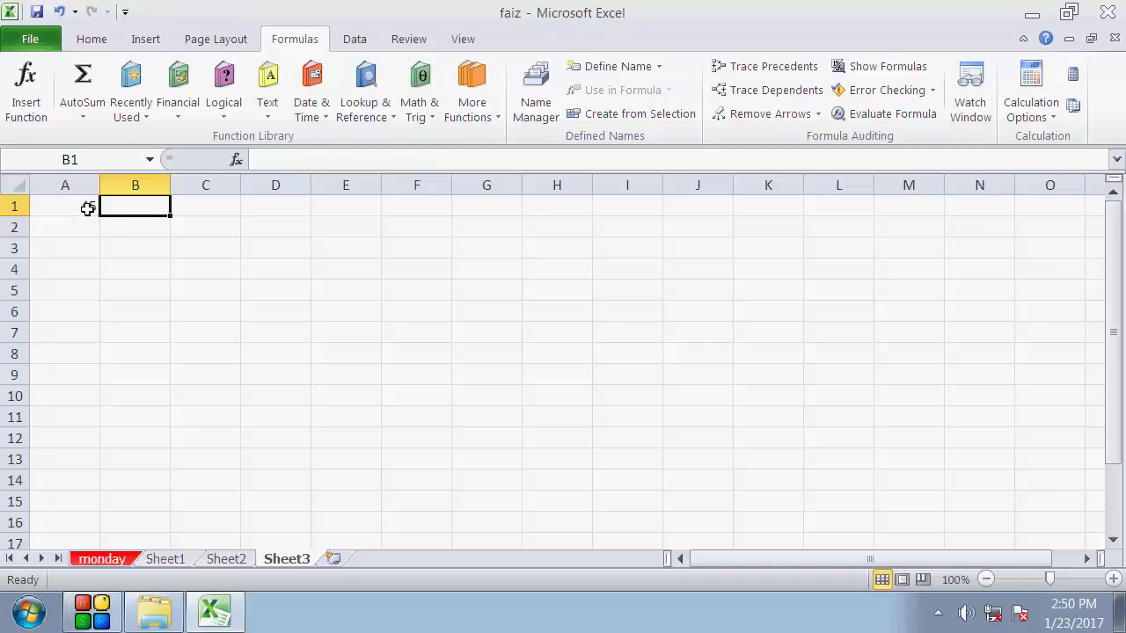
pyautogui.write('55')
pyautogui.press('Tab')
pyautogui.write('66')
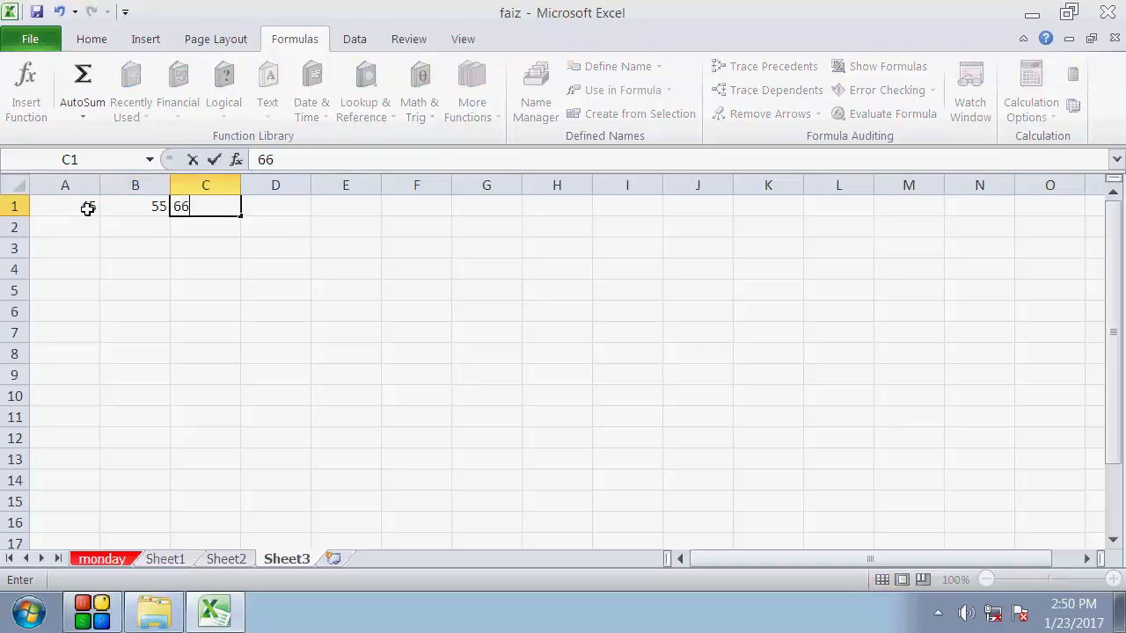
pyautogui.press('Tab')
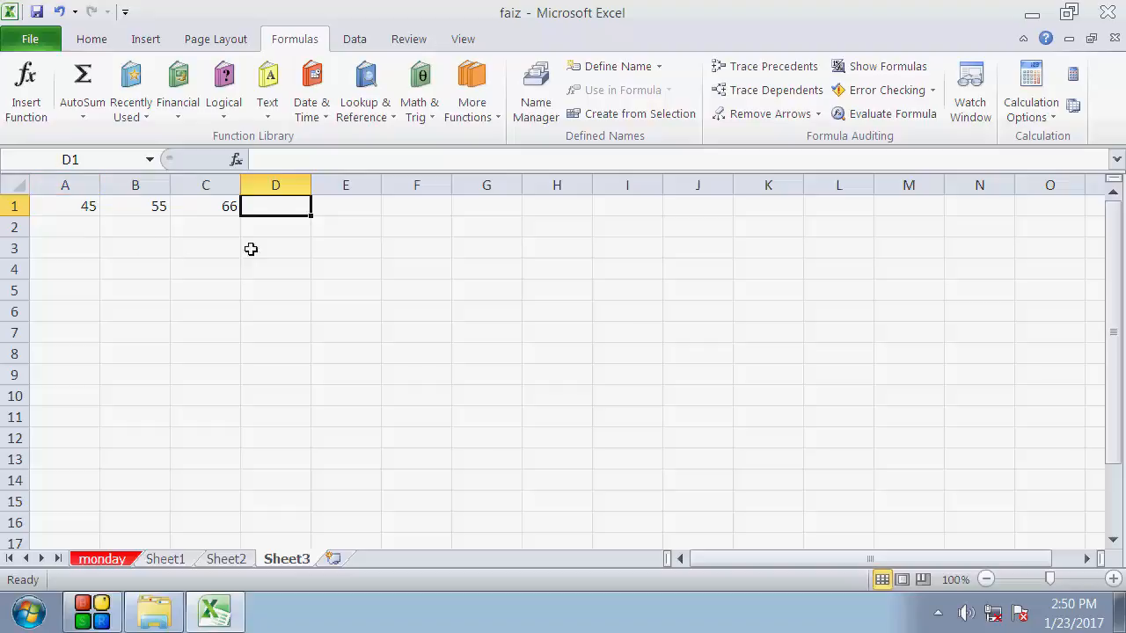
# - Start an AND formula in cell E2 with A1>50 as its first condition
pyautogui.click(328, 246)
pyautogui.click(329, 227)
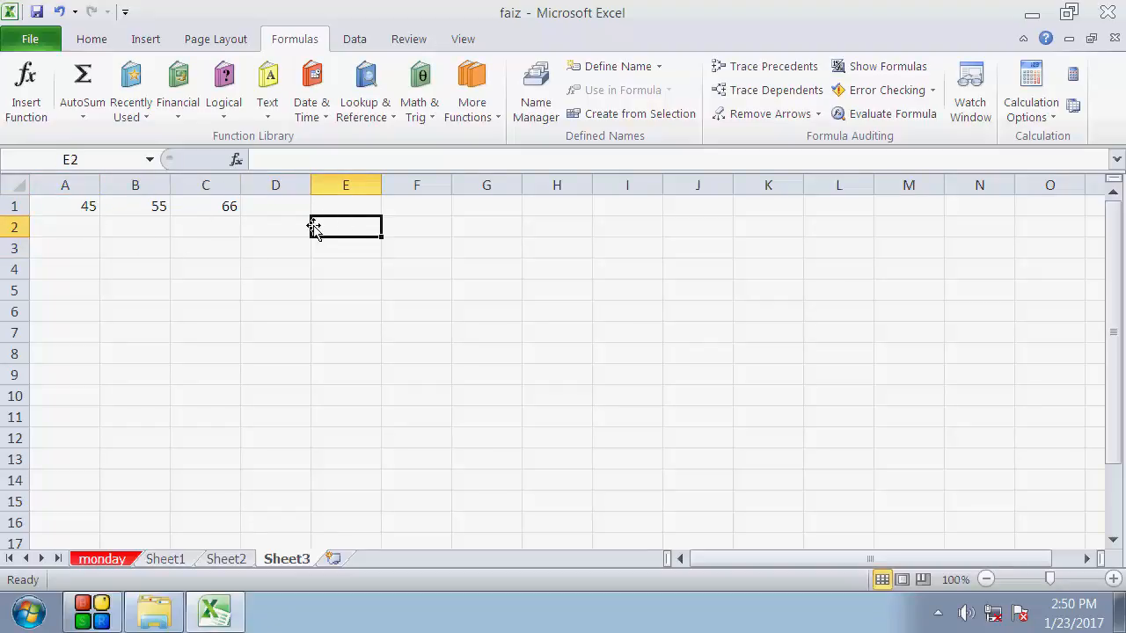
pyautogui.write('=a')
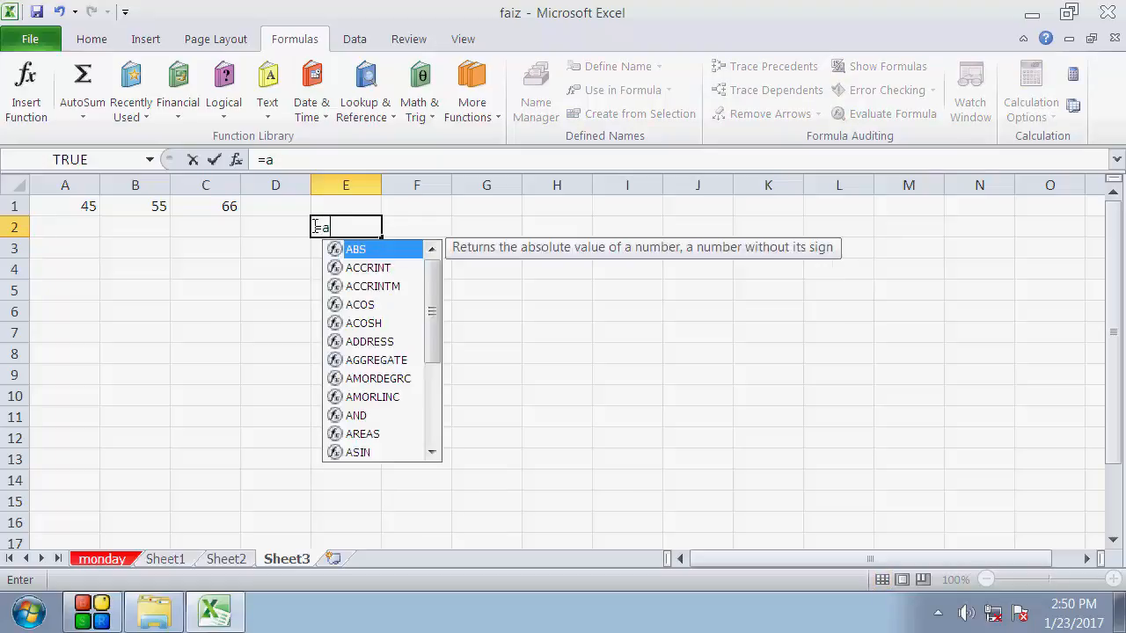
pyautogui.write('nd(')
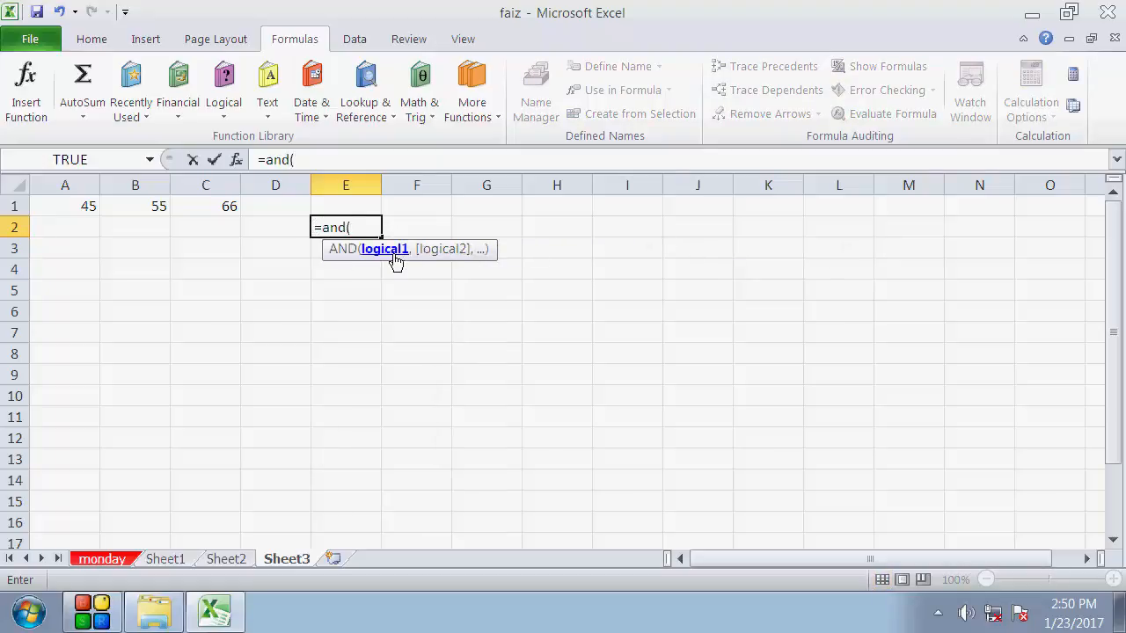
pyautogui.click(69, 208)
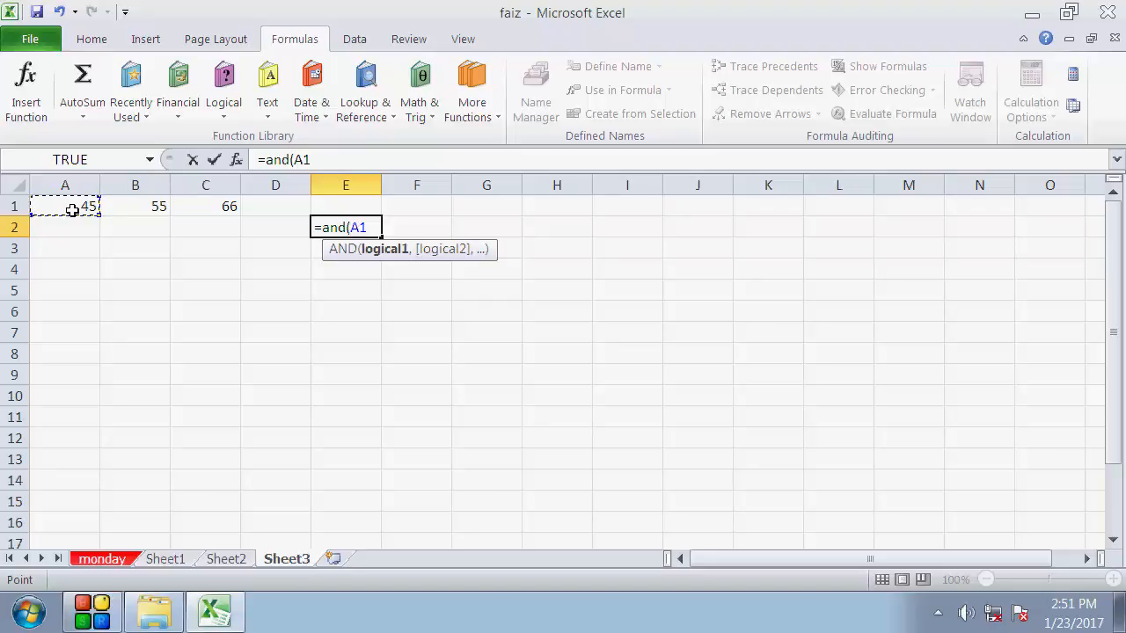
pyautogui.write('>50')
pyautogui.write(',')
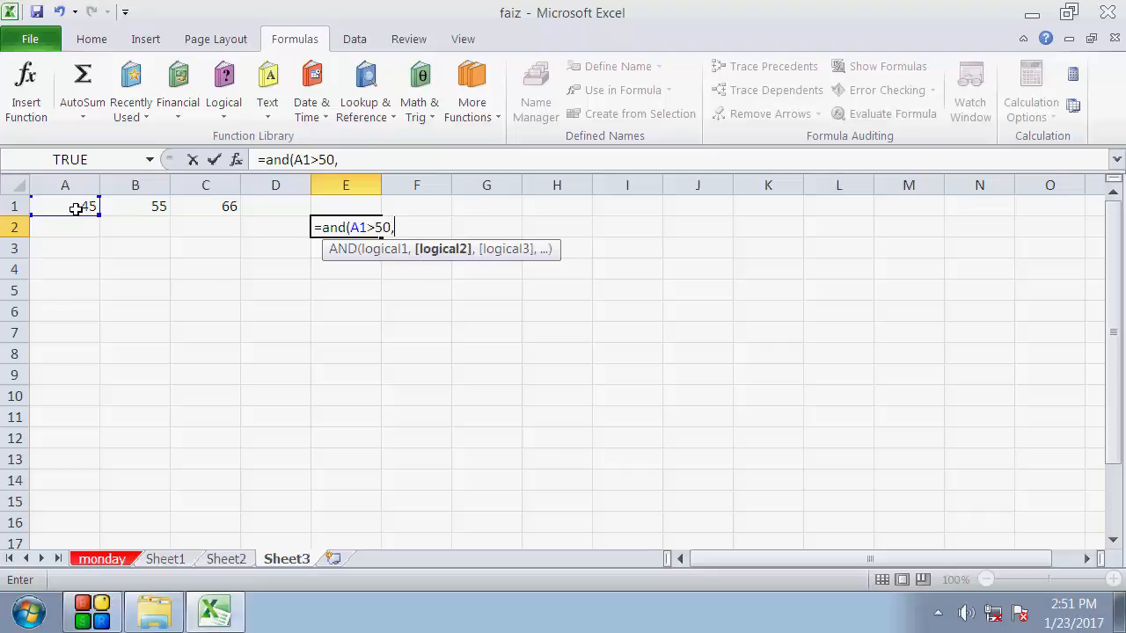
# - Add the conditions B1>50 and C1<20 to the AND formula in E2 and complete it
pyautogui.click(158, 206)
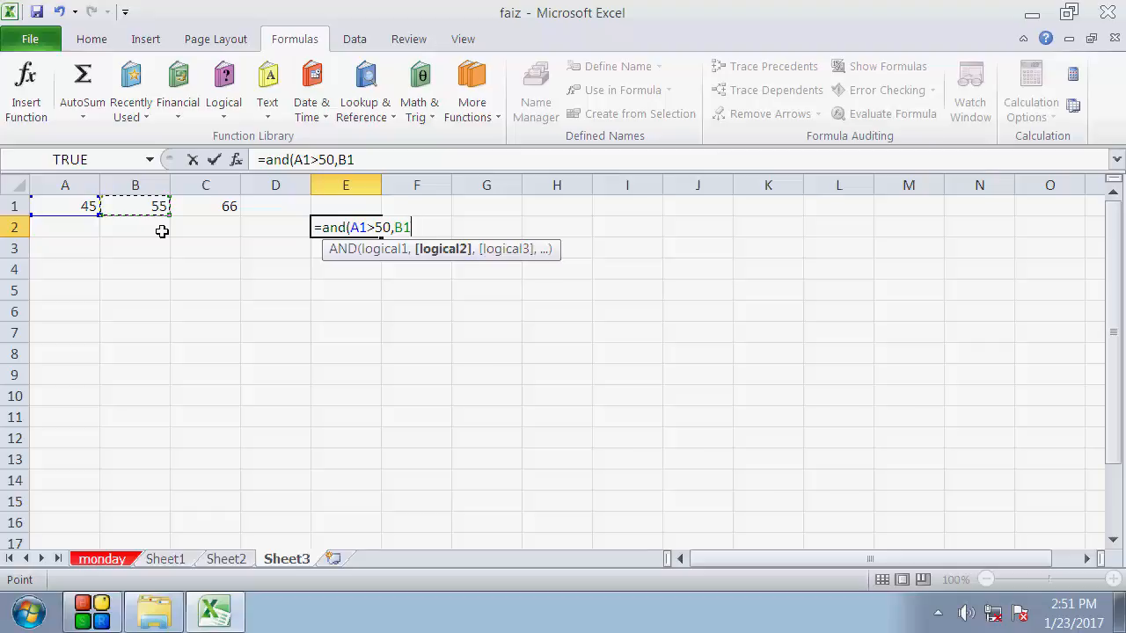
pyautogui.write('>50')
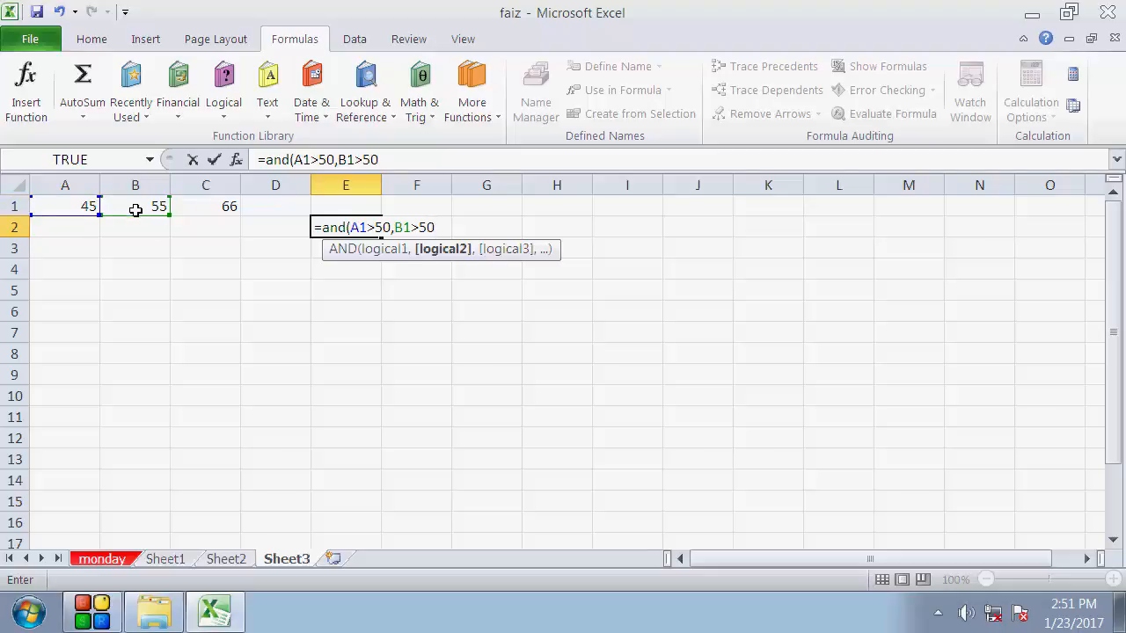
pyautogui.write(',')
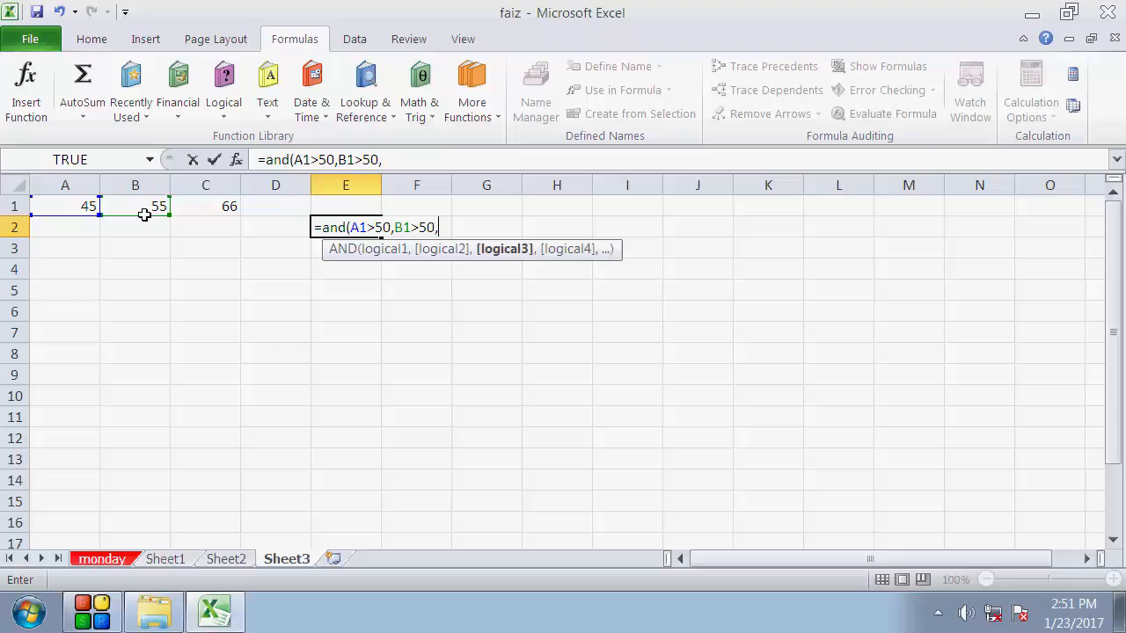
pyautogui.click(209, 212)
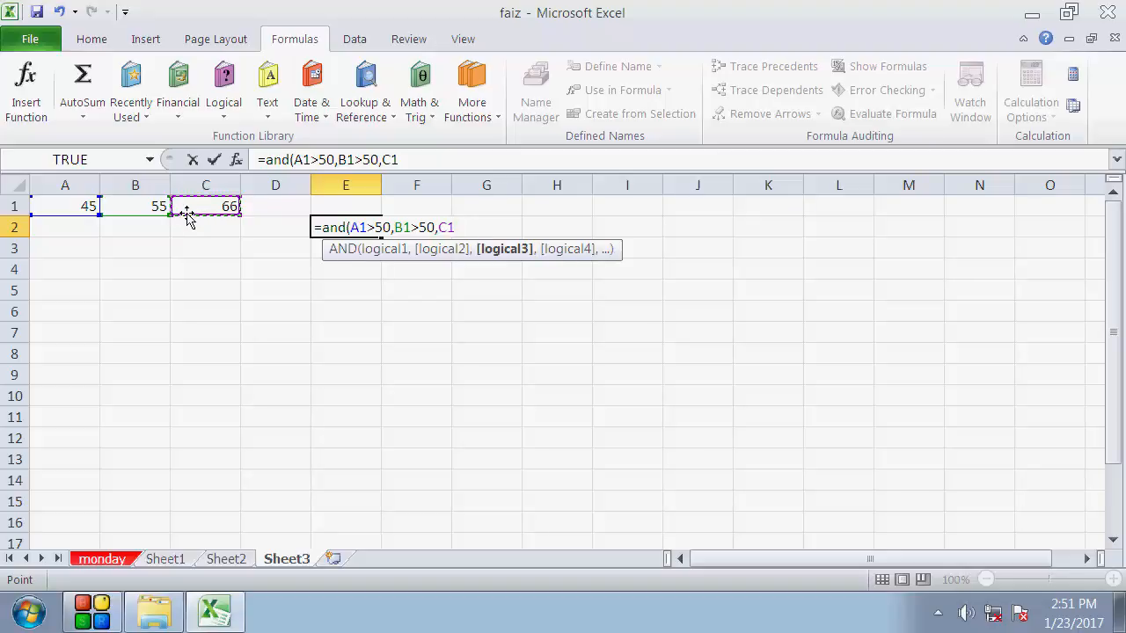
pyautogui.write('>')
pyautogui.press('BackSpace')
pyautogui.write('<')
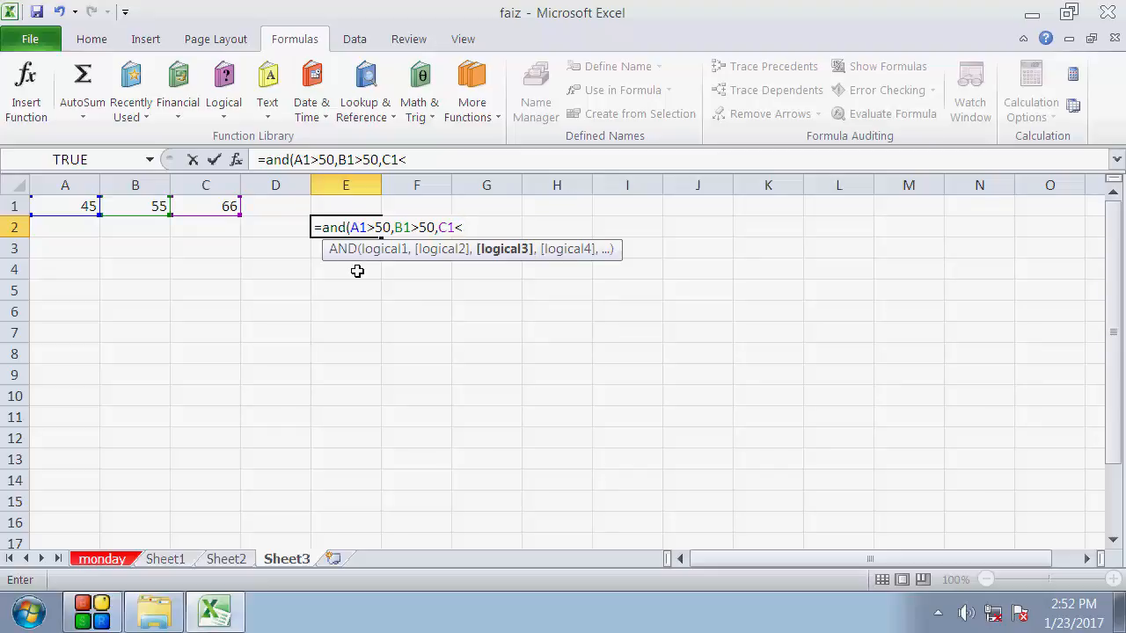
pyautogui.write('20')
pyautogui.write(')')
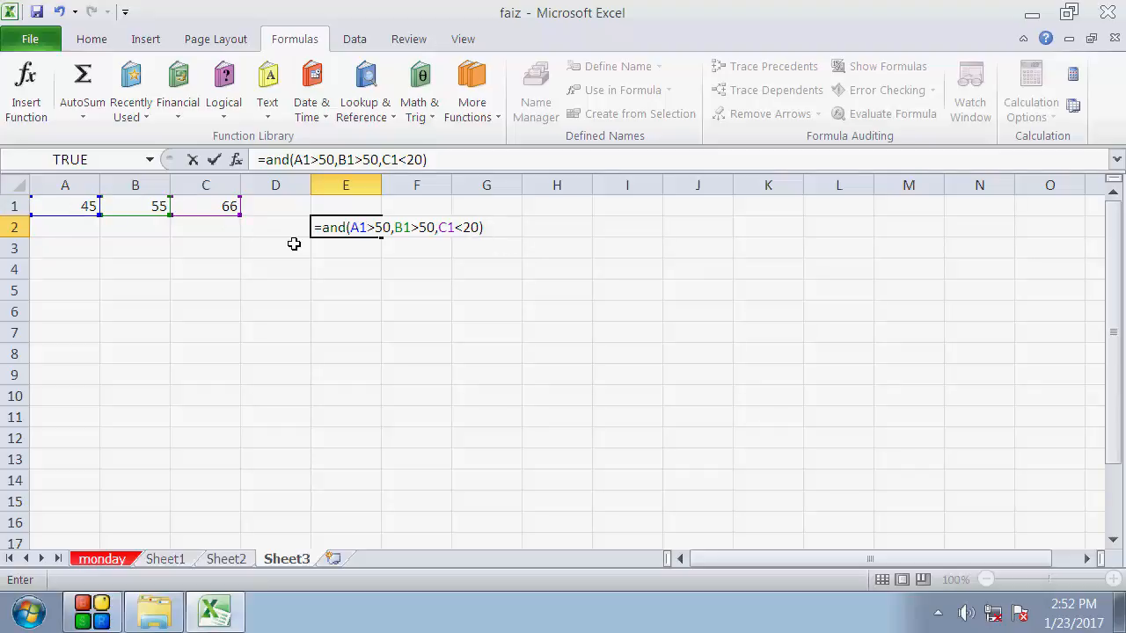
pyautogui.press('Return')
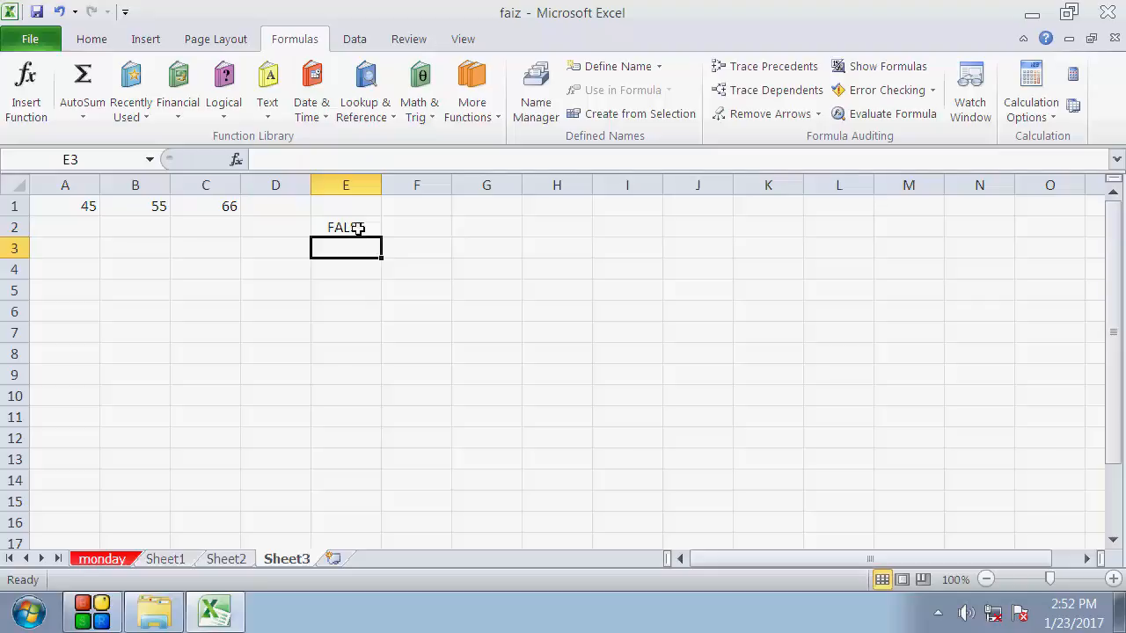
# - Change C1 to 18 and A1 to 54, and check the AND result in E2
pyautogui.click(223, 204)
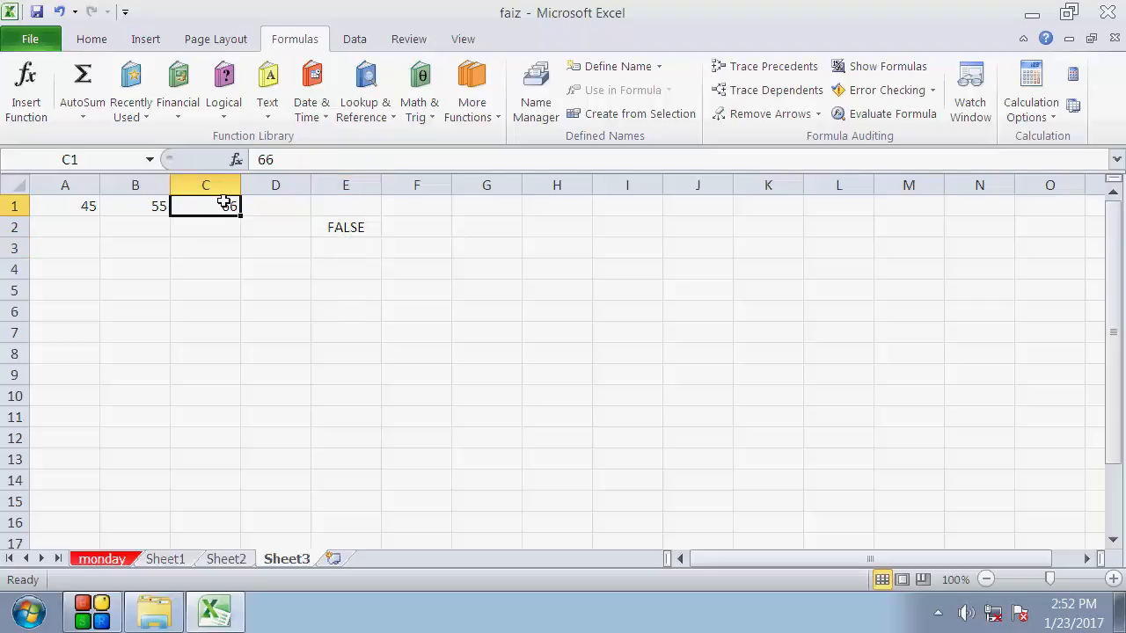
pyautogui.write('18')
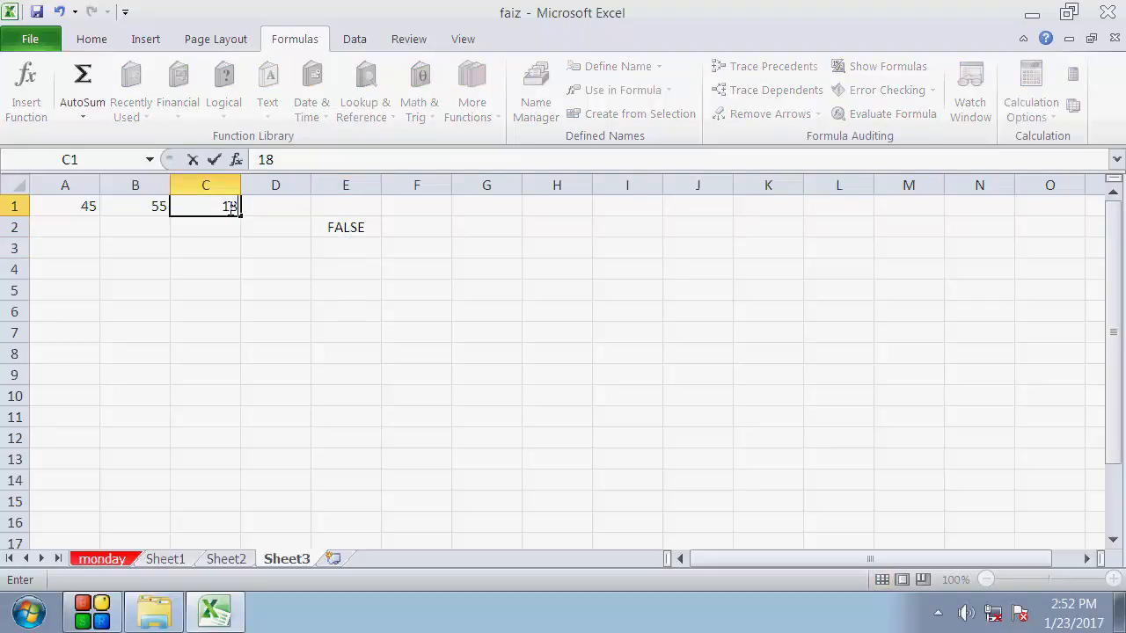
pyautogui.press('Return')
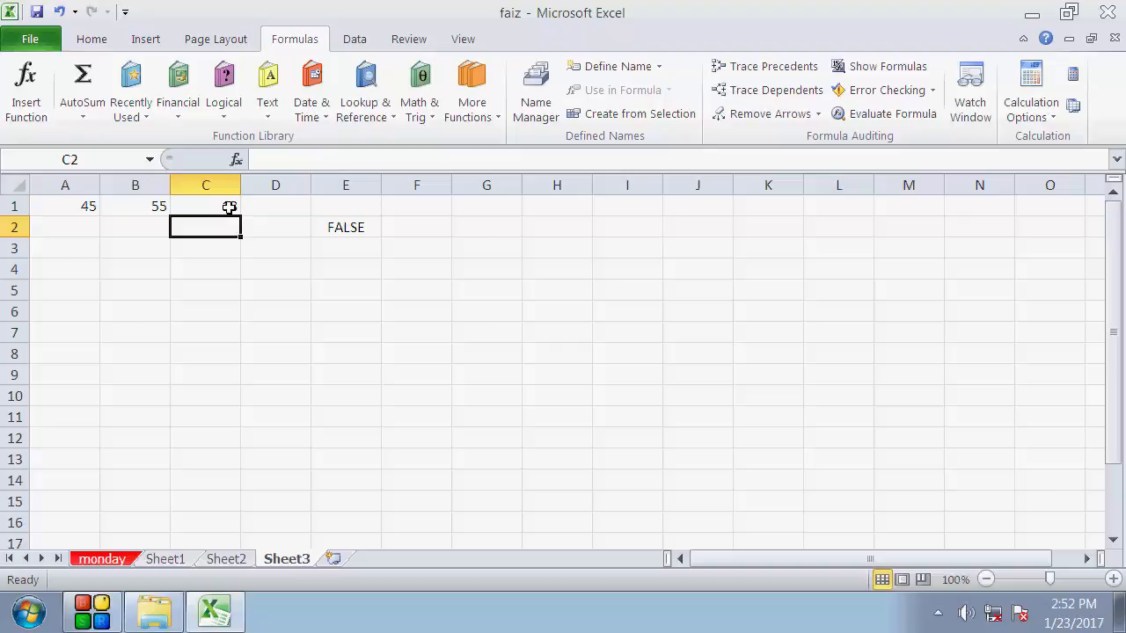
pyautogui.click(336, 224)
pyautogui.click(69, 202)
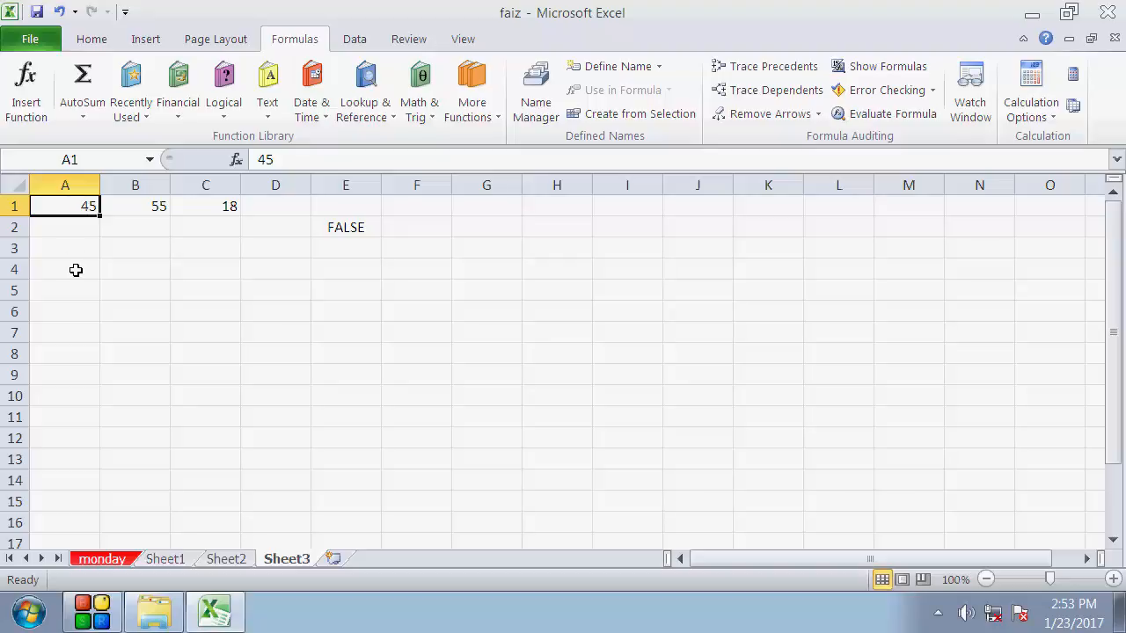
pyautogui.write('54')
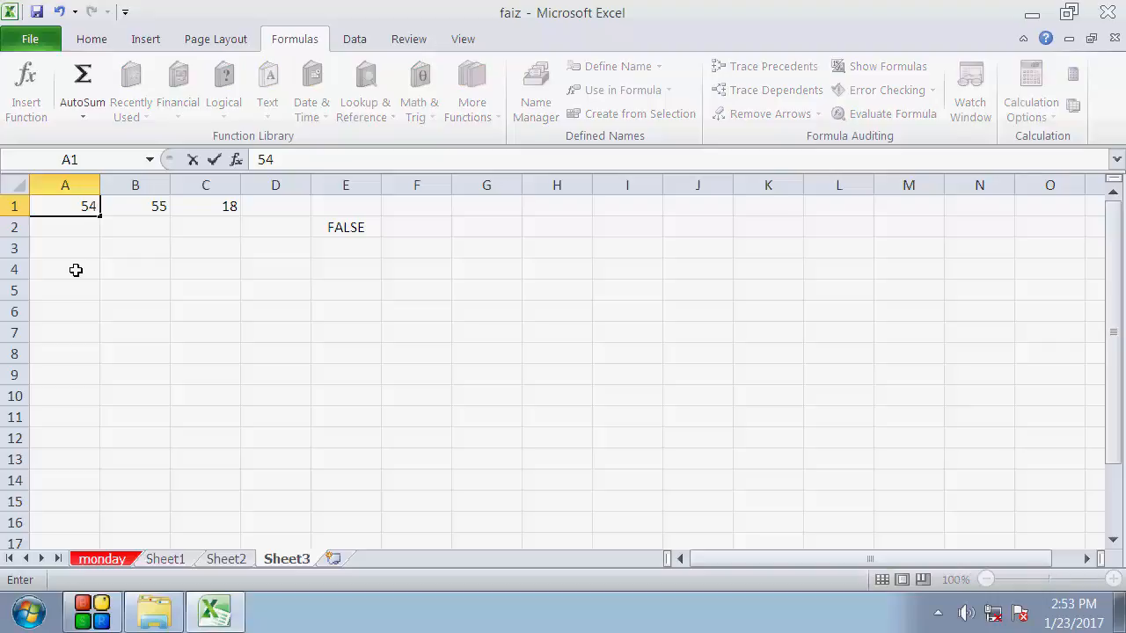
pyautogui.press('Return')
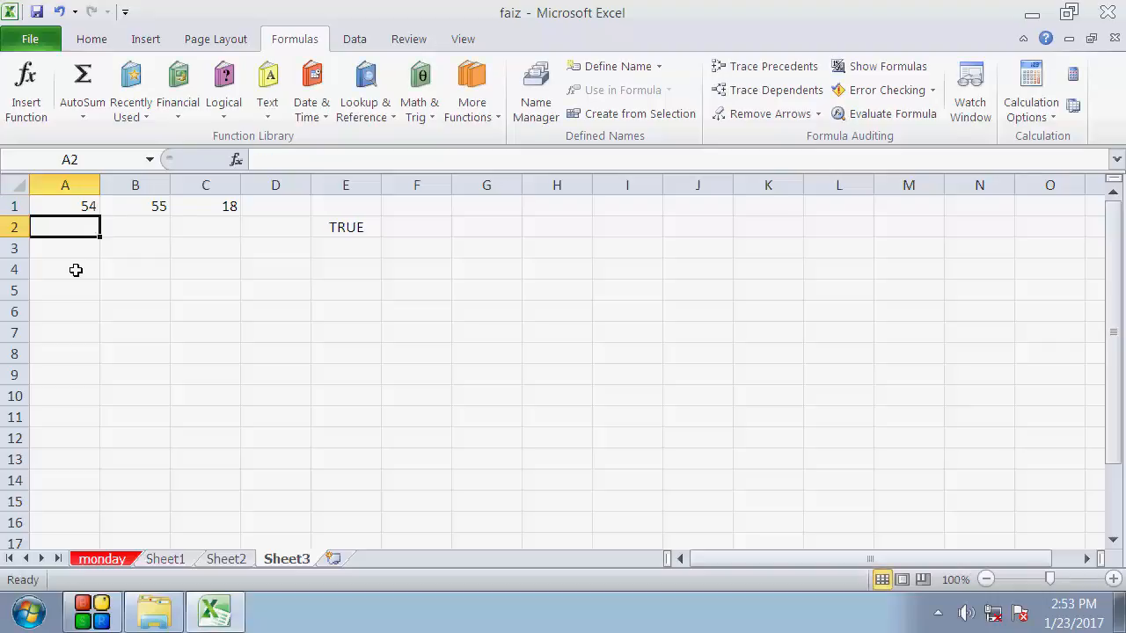
pyautogui.click(345, 229)
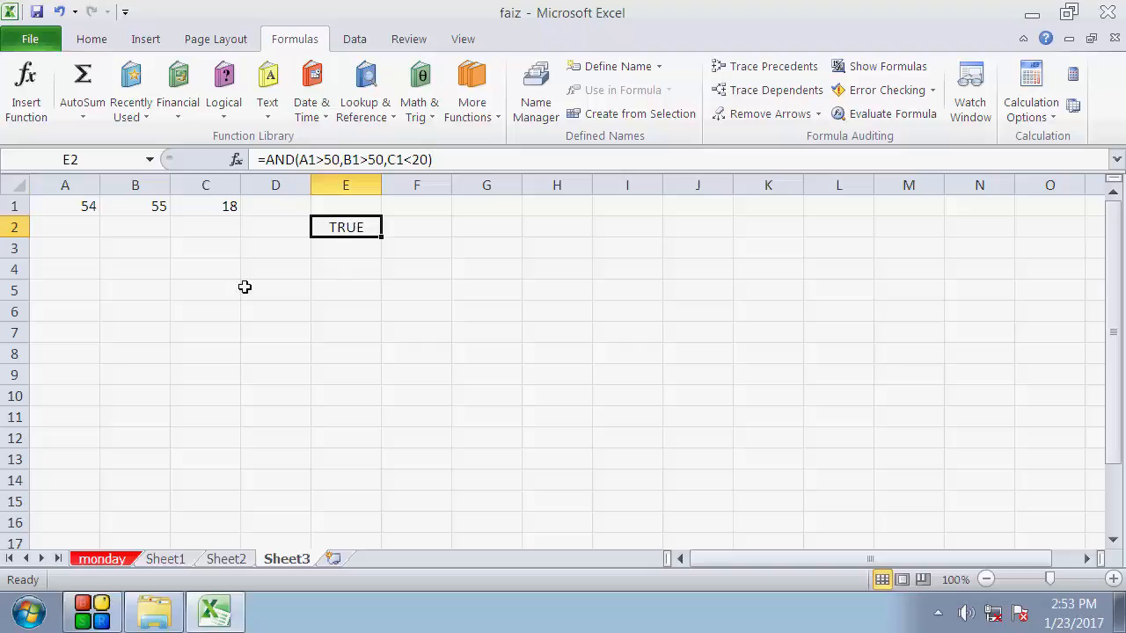
# - Enter an IF formula in cell B4 that returns "passed" when A1>100 and "Last" otherwise
pyautogui.click(157, 264)
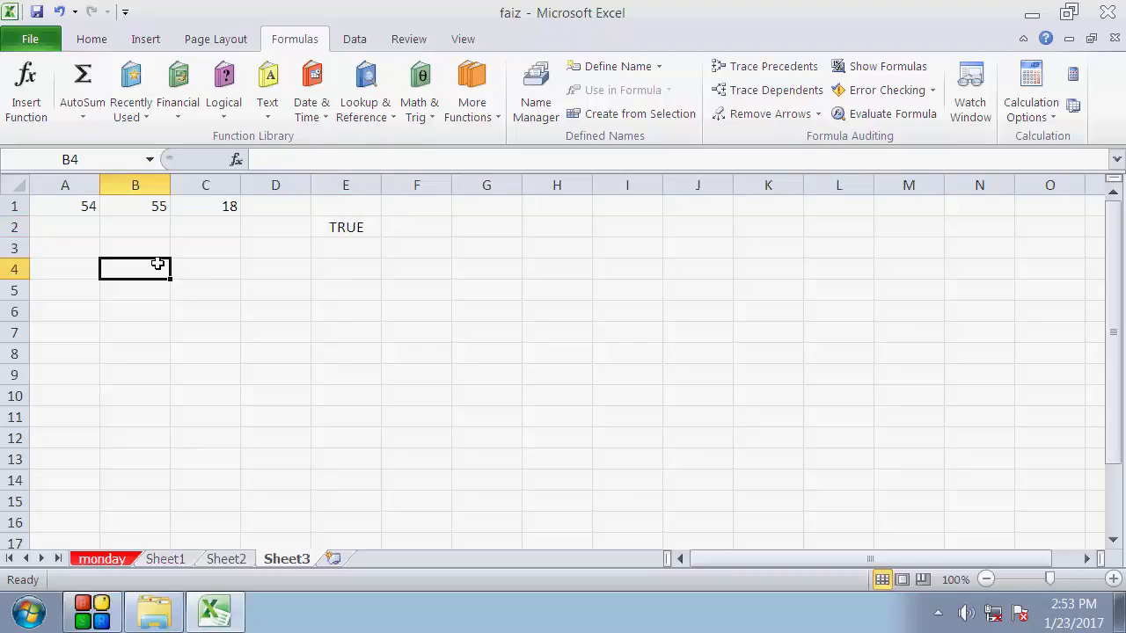
pyautogui.write('=')
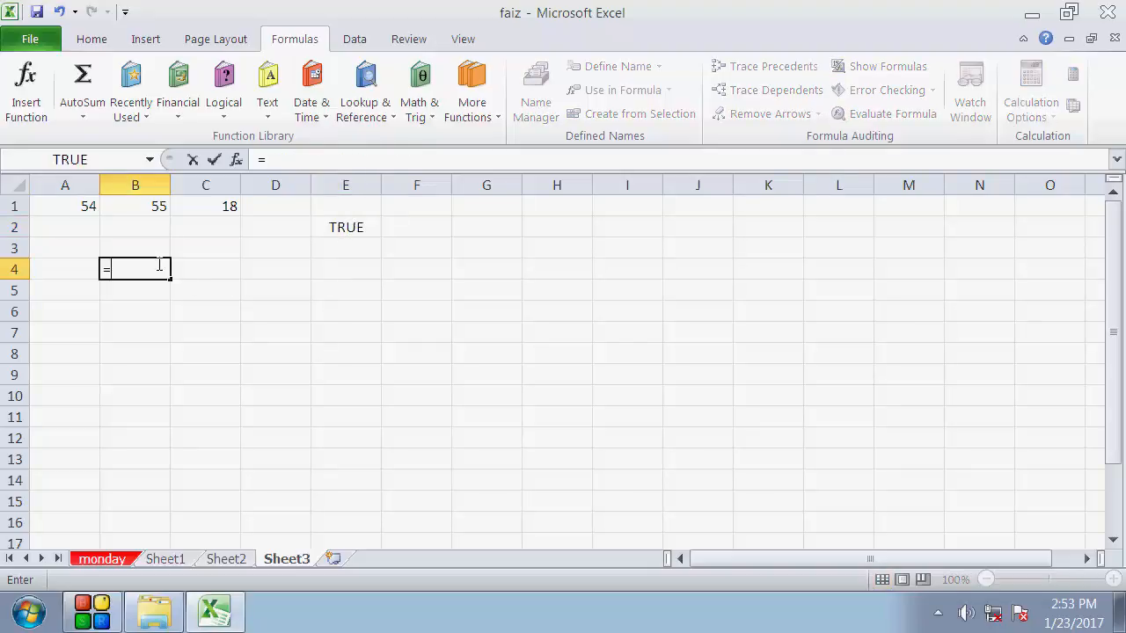
pyautogui.write('if(')
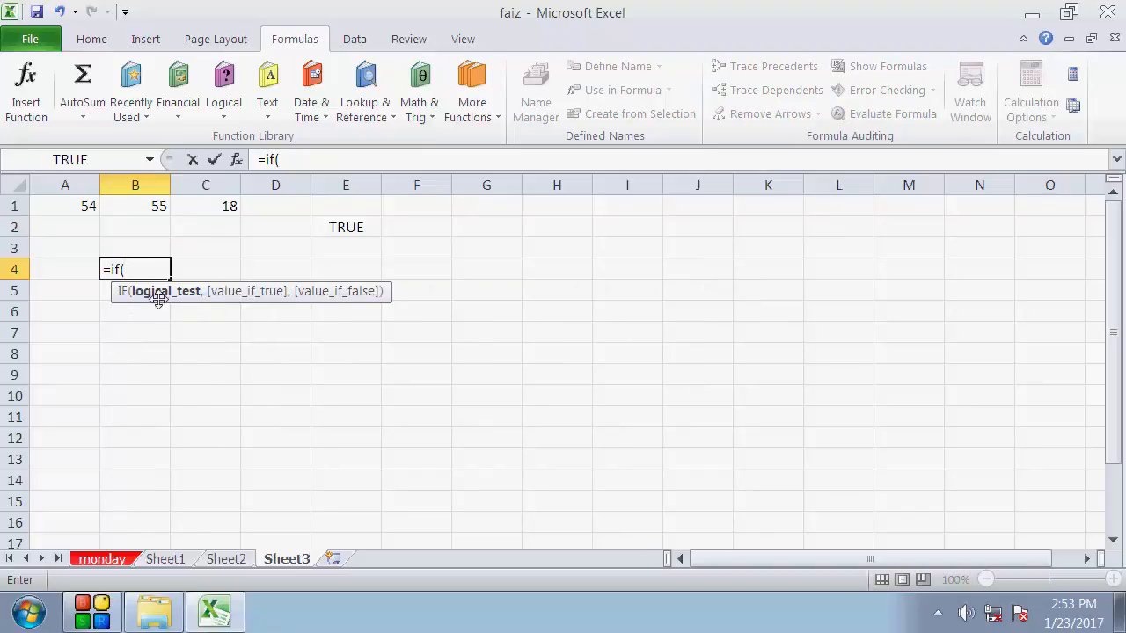
pyautogui.click(77, 202)
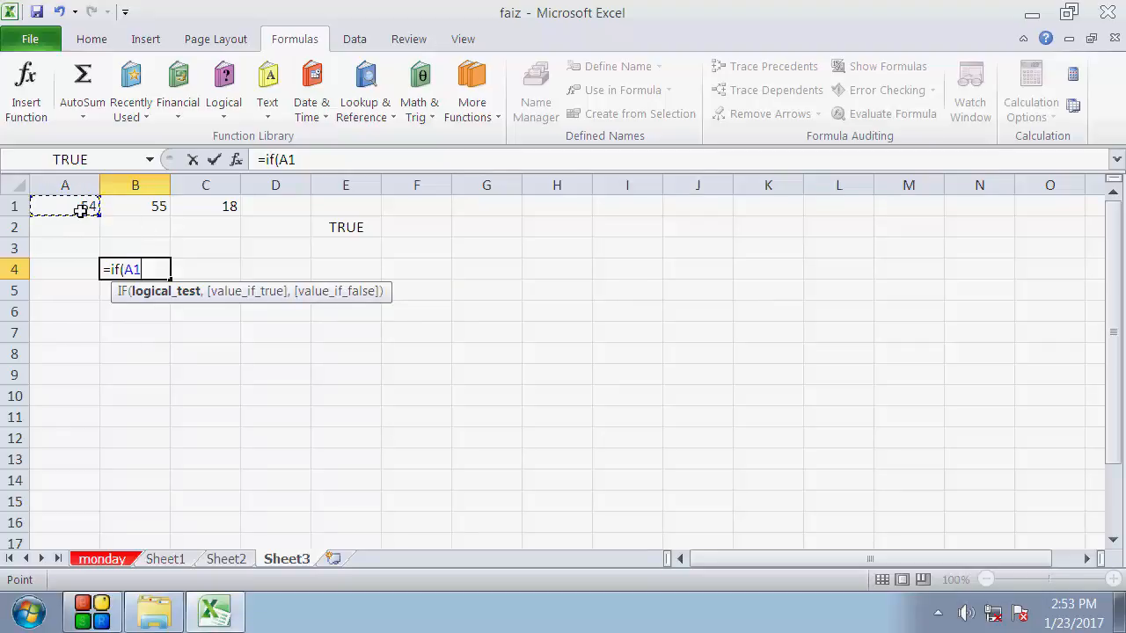
pyautogui.write('>100,')
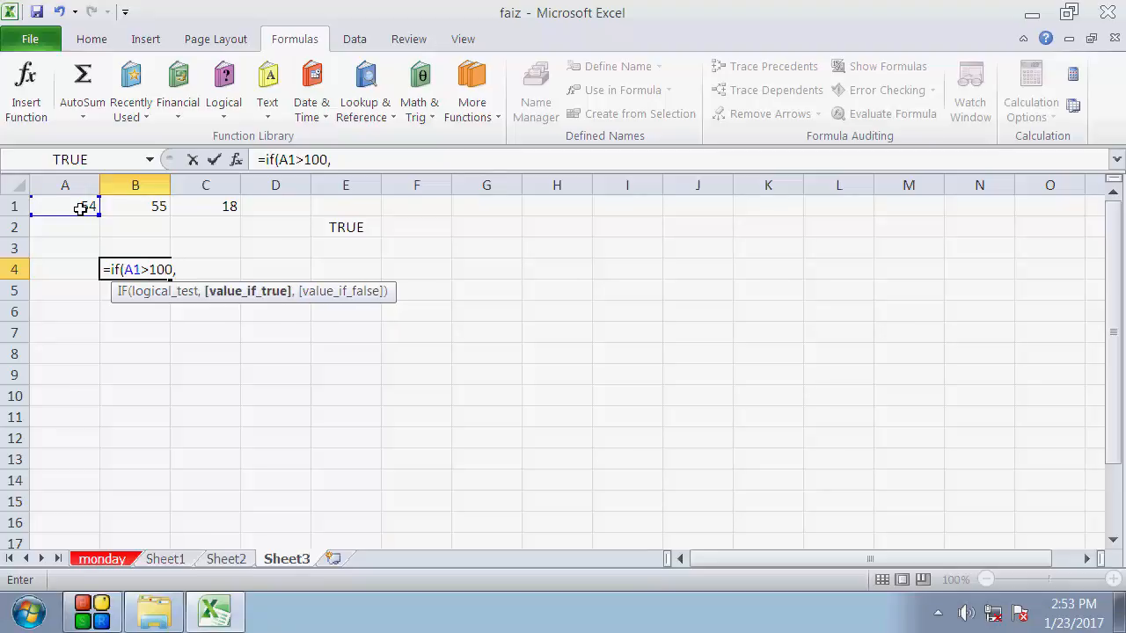
pyautogui.write('"')
pyautogui.write('passed",')
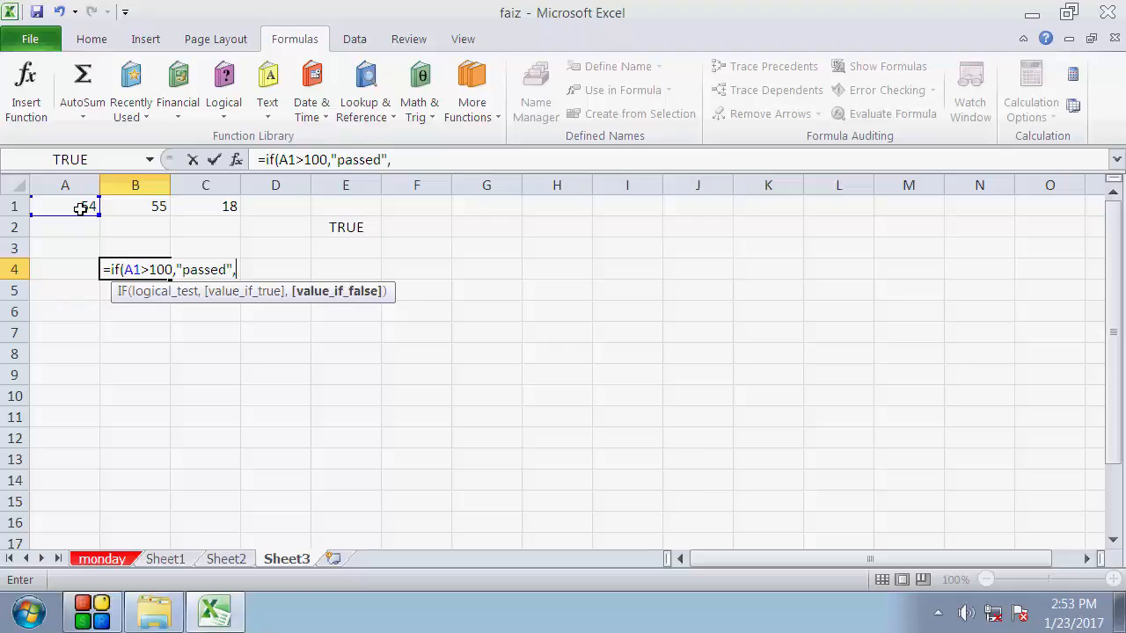
pyautogui.write('"')
pyautogui.write('Ls')
pyautogui.press('BackSpace')
pyautogui.write('ast")')
pyautogui.press('Return')
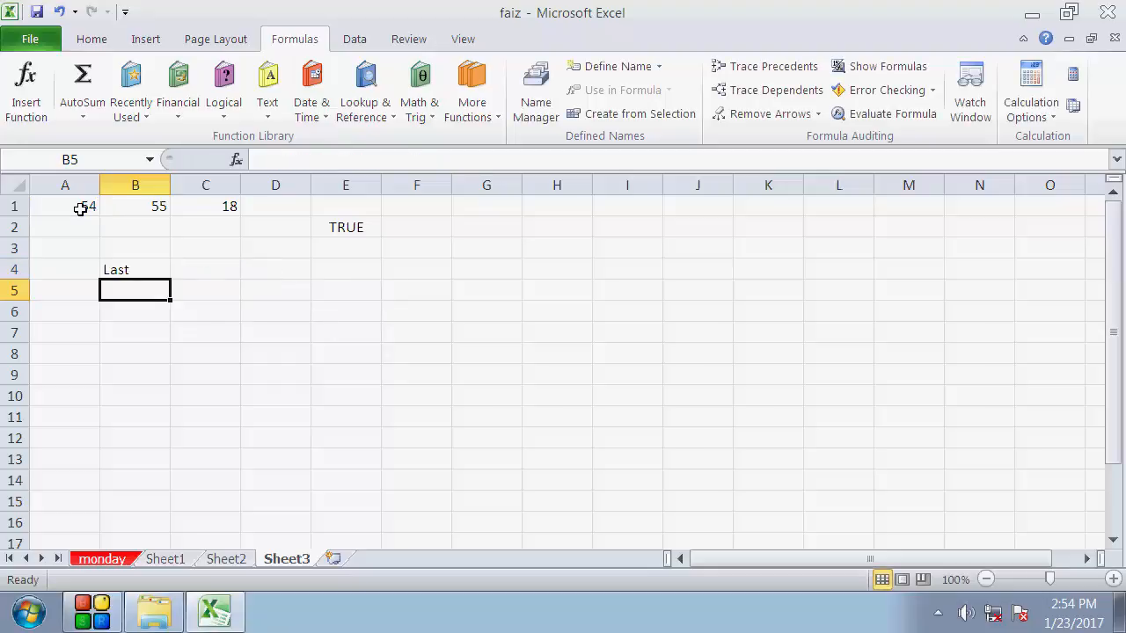
pyautogui.click(137, 266)
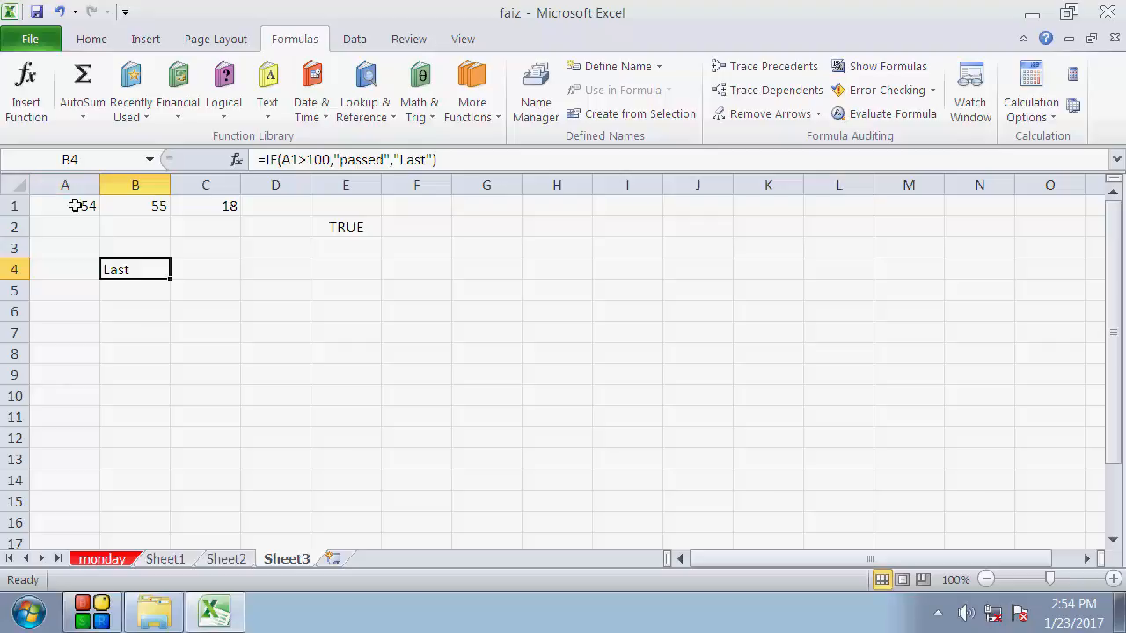
pyautogui.click(338, 228)
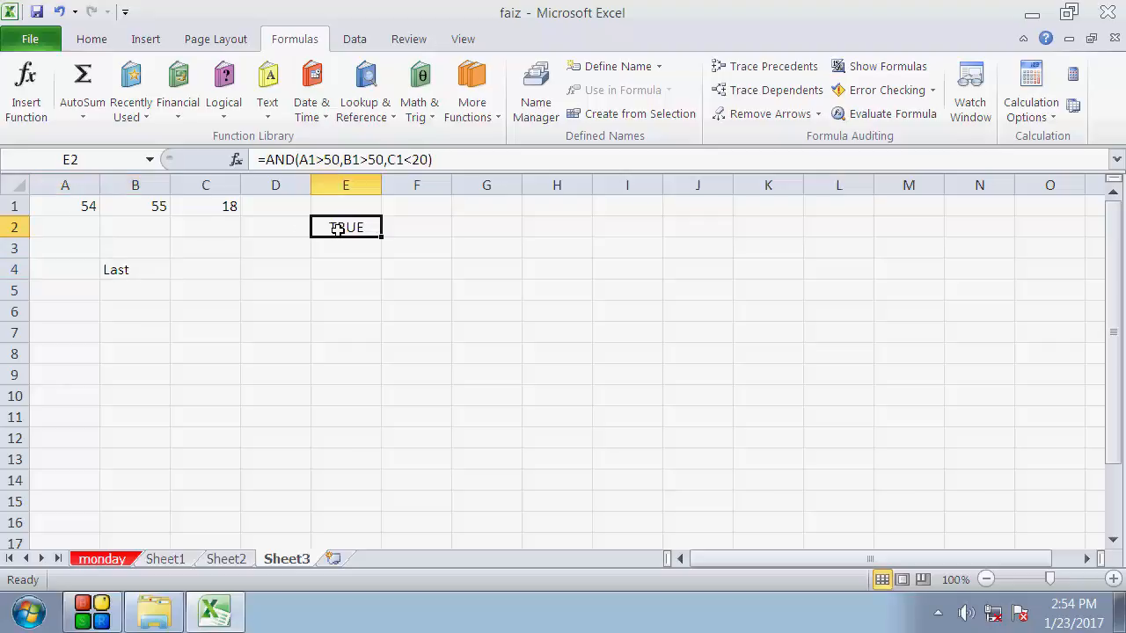
pyautogui.click(451, 158)
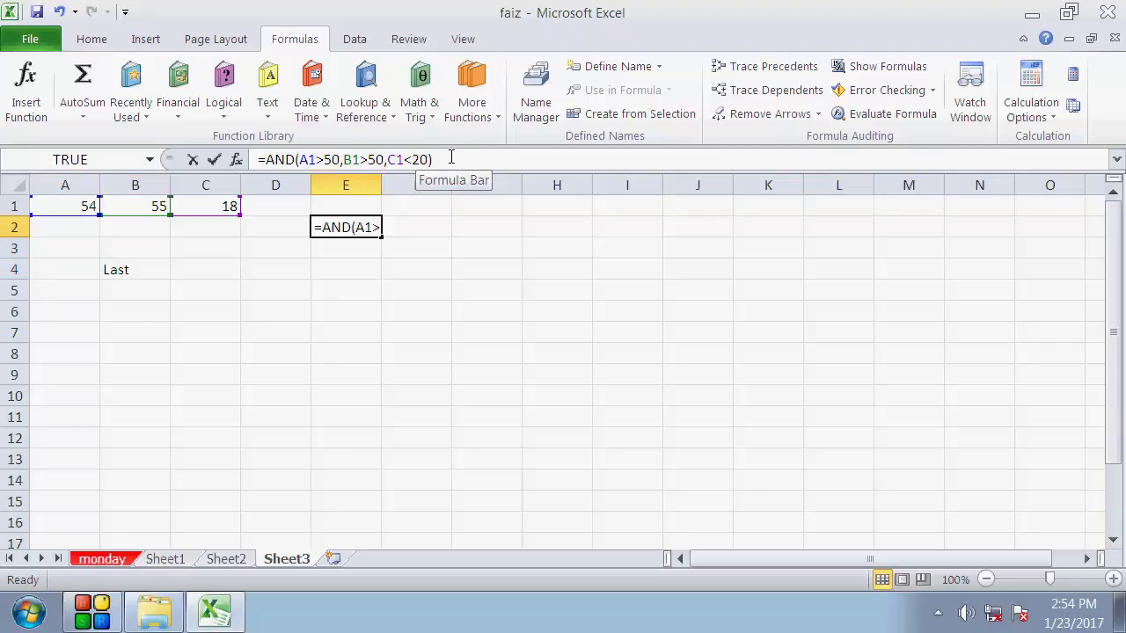
pyautogui.moveTo(451, 158); pyautogui.dragTo(257, 159)
pyautogui.click(373, 249)
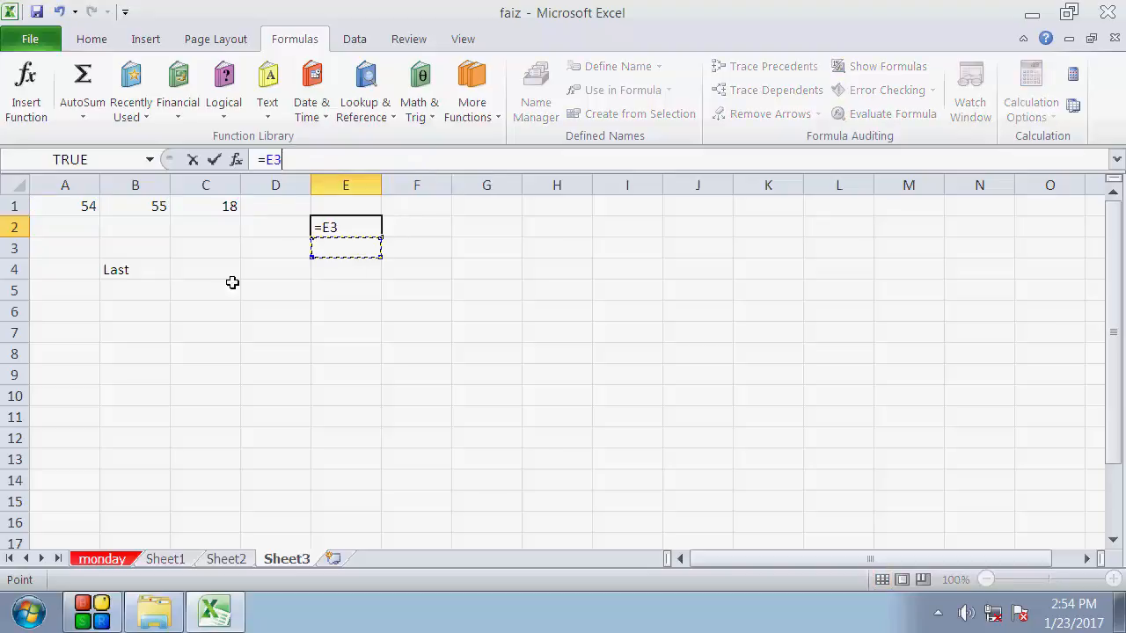
pyautogui.press('Escape')
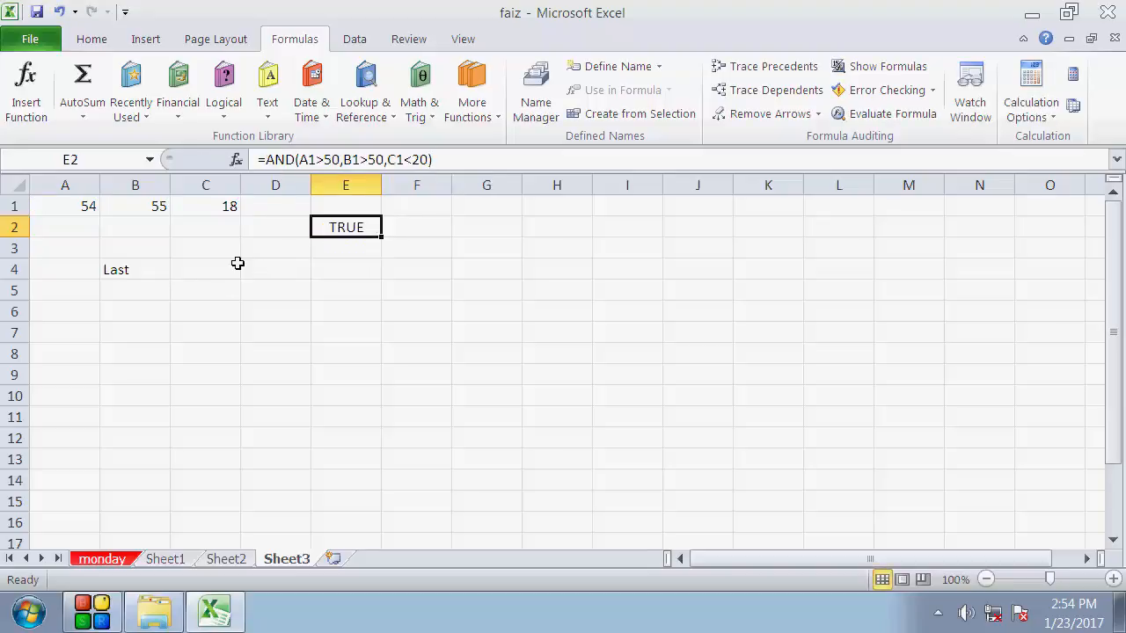
pyautogui.click(165, 279)
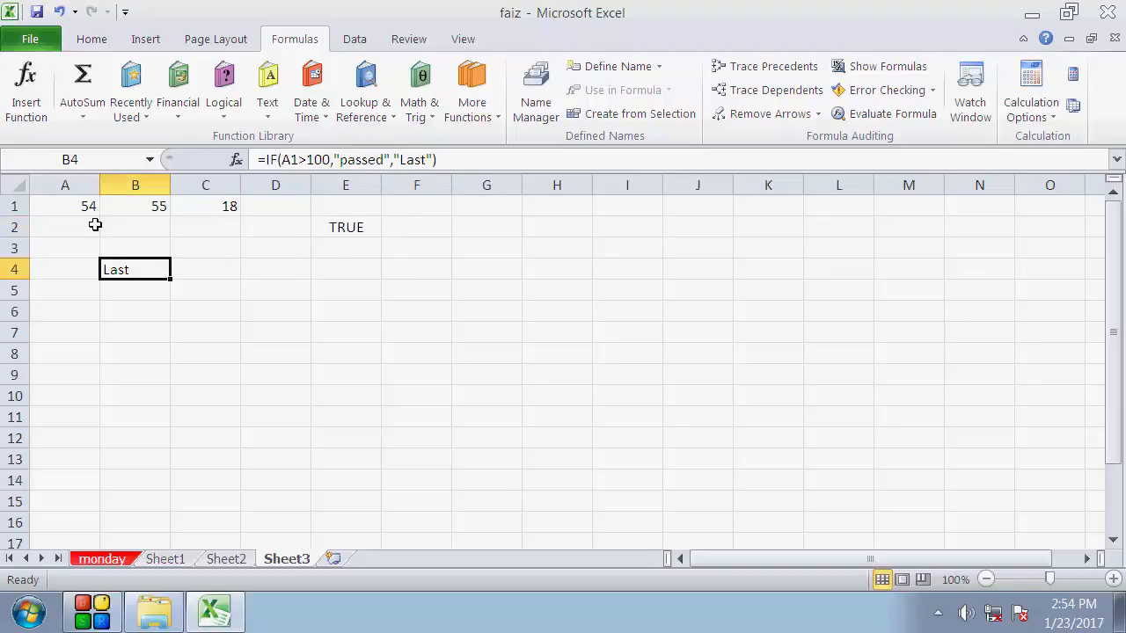
# - Set A1 to 101 and check the IF formula's result in B4
pyautogui.click(83, 207)
pyautogui.click(127, 272)
pyautogui.click(88, 209)
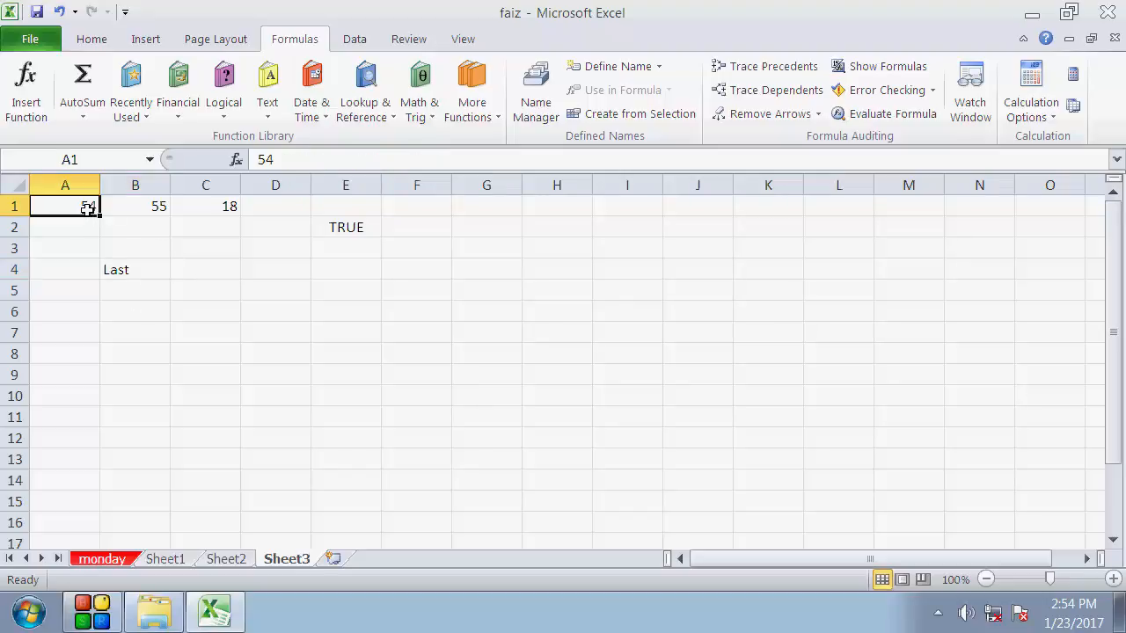
pyautogui.write('101')
pyautogui.press('Return')
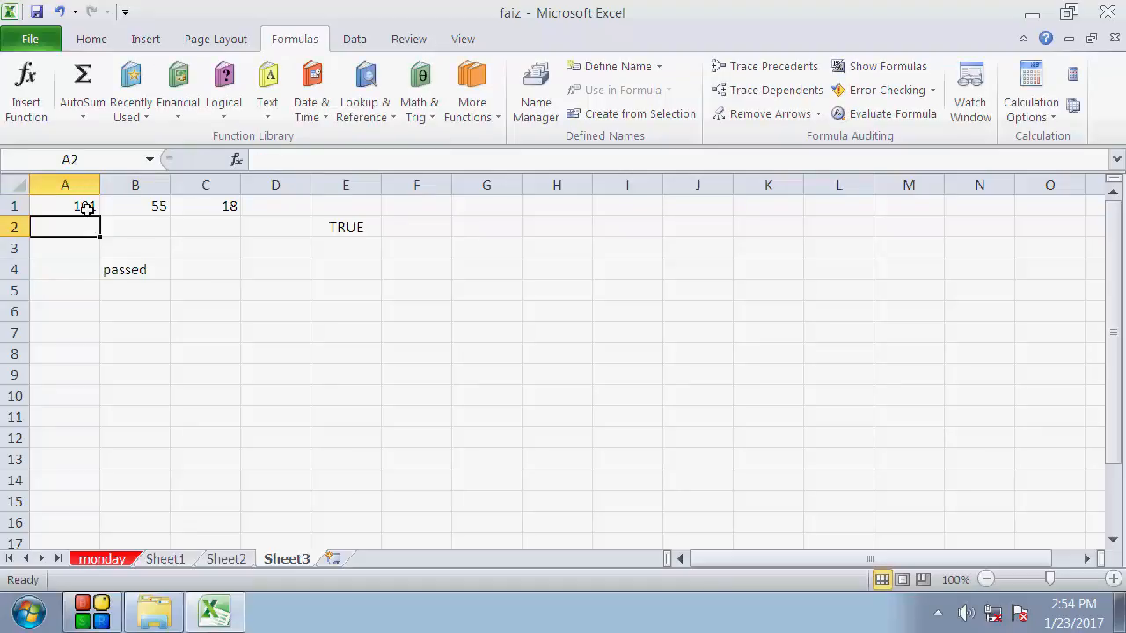
pyautogui.click(145, 271)
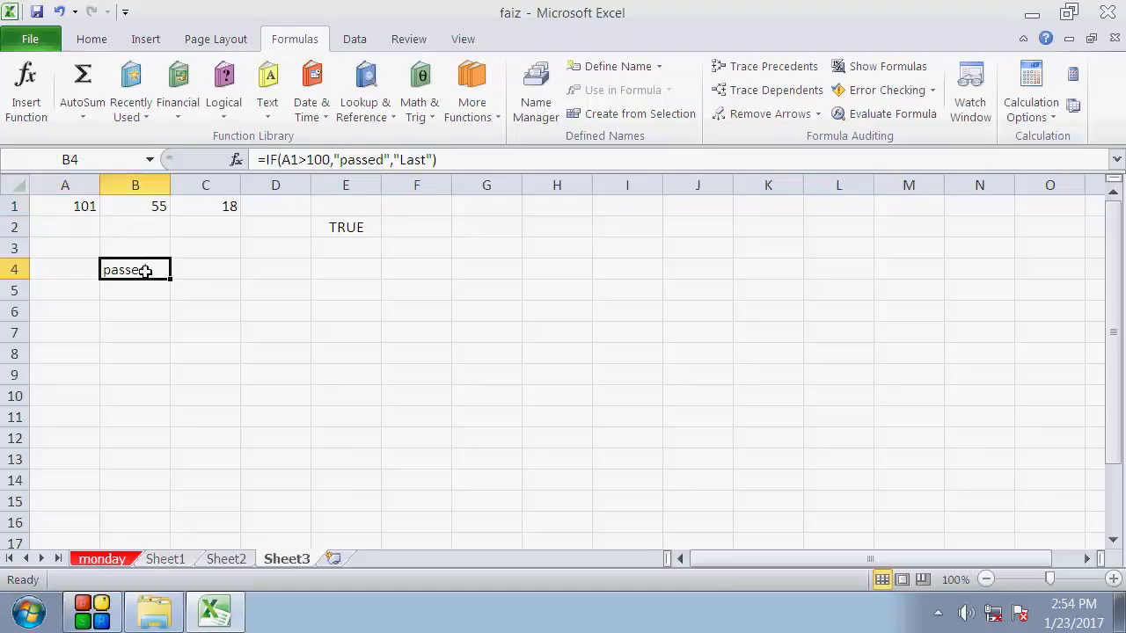
# - Compare the AND formula in E2 with the IF formula in B4 and examine the conditions in E2
pyautogui.click(352, 229)
pyautogui.click(139, 282)
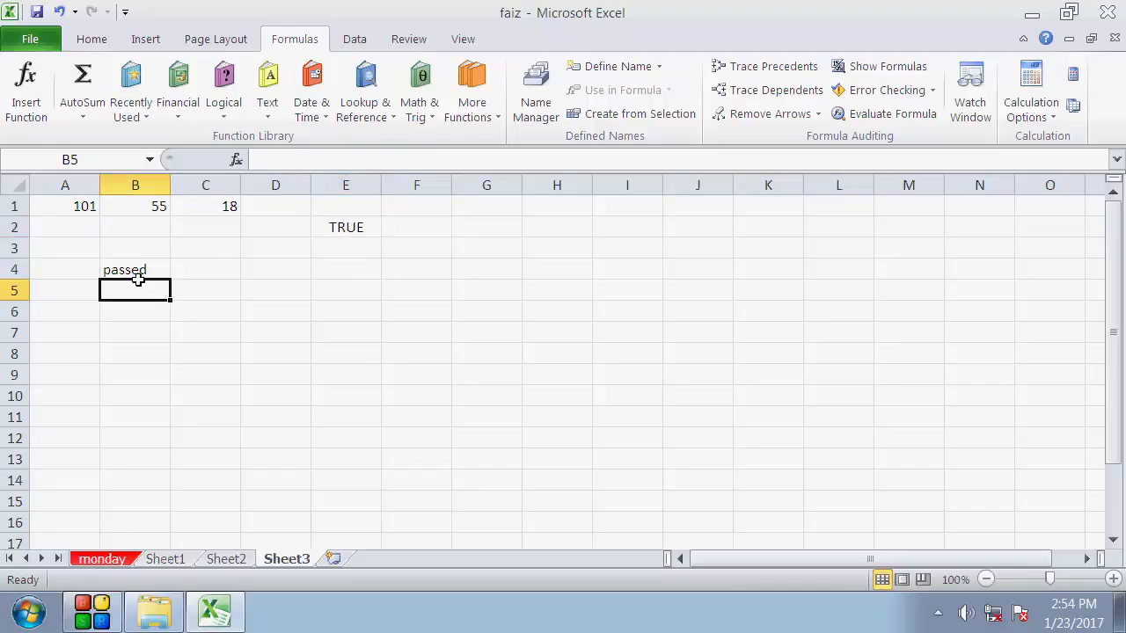
pyautogui.click(345, 230)
pyautogui.click(141, 264)
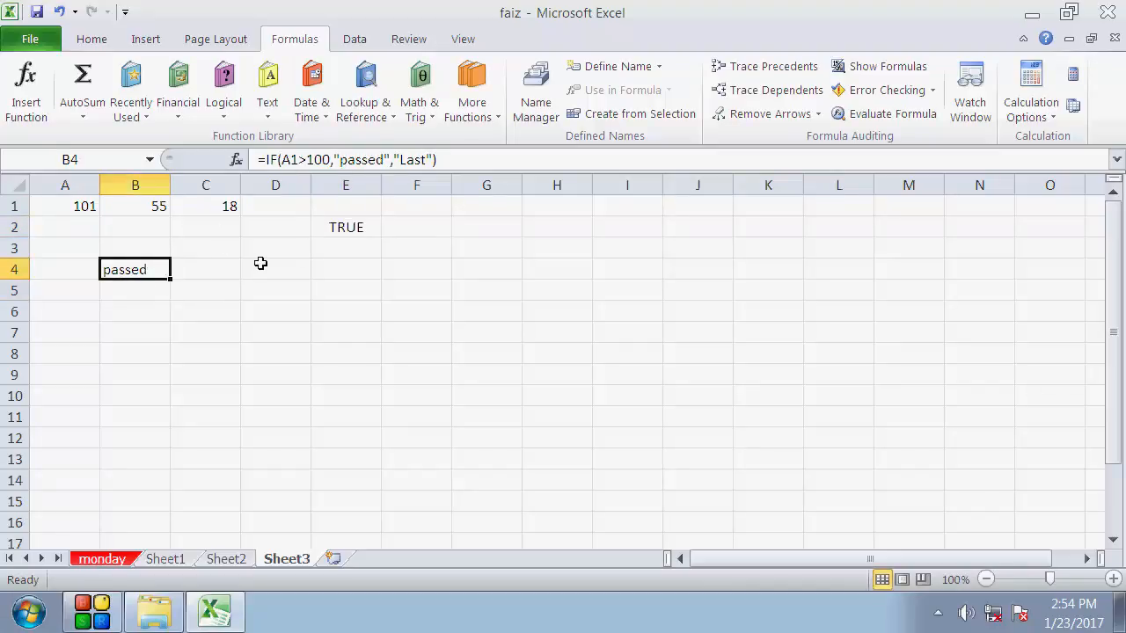
pyautogui.click(260, 264)
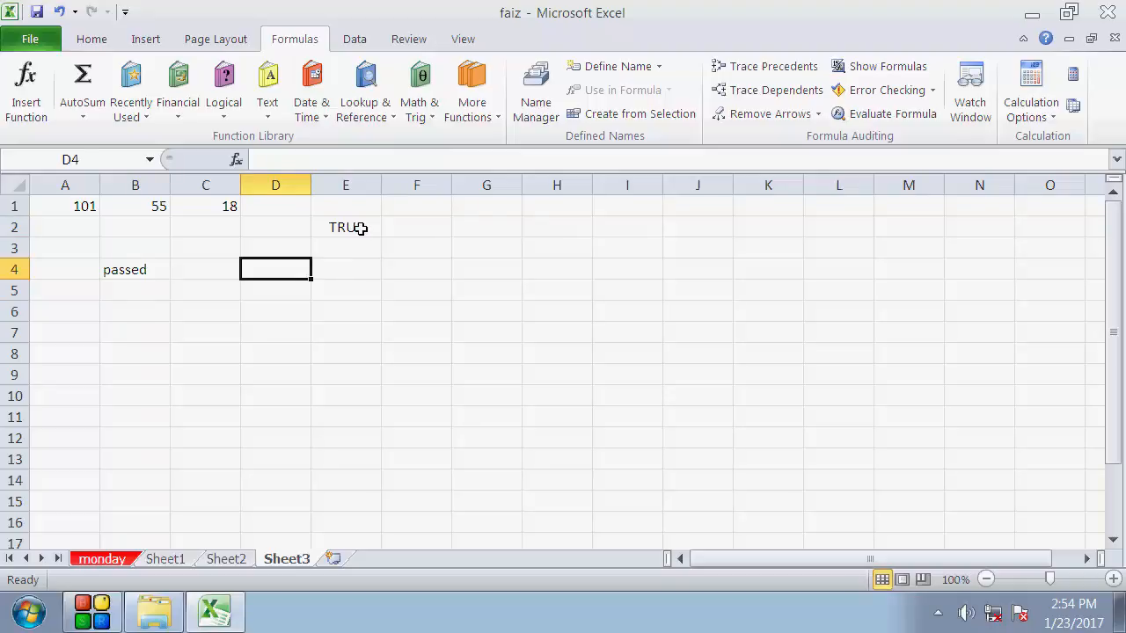
pyautogui.doubleClick(361, 228)
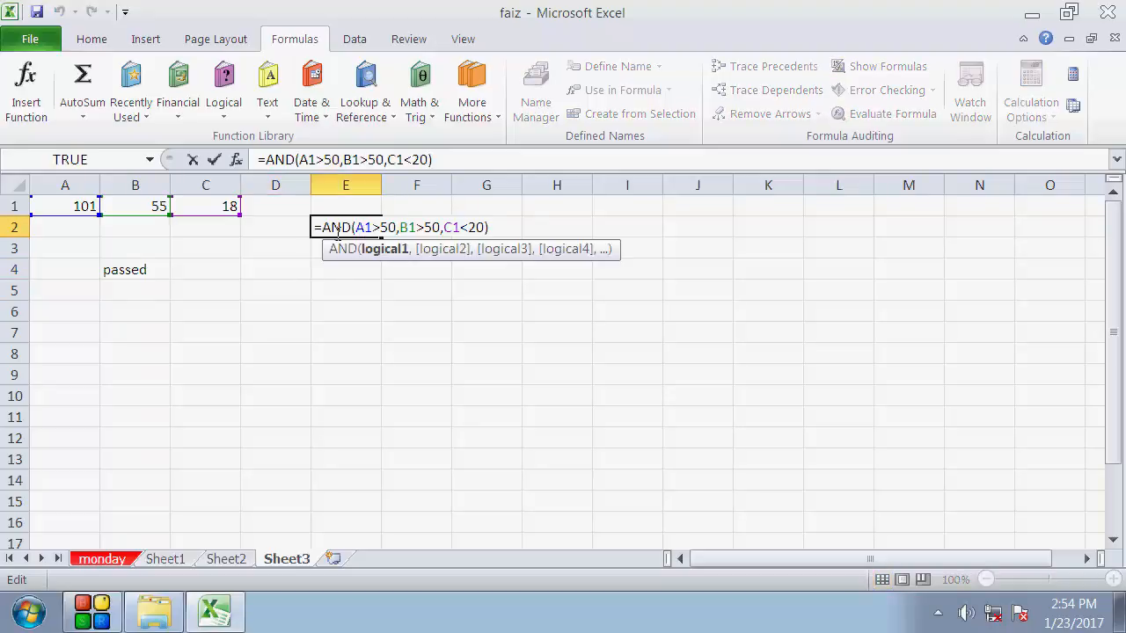
pyautogui.press('Return')
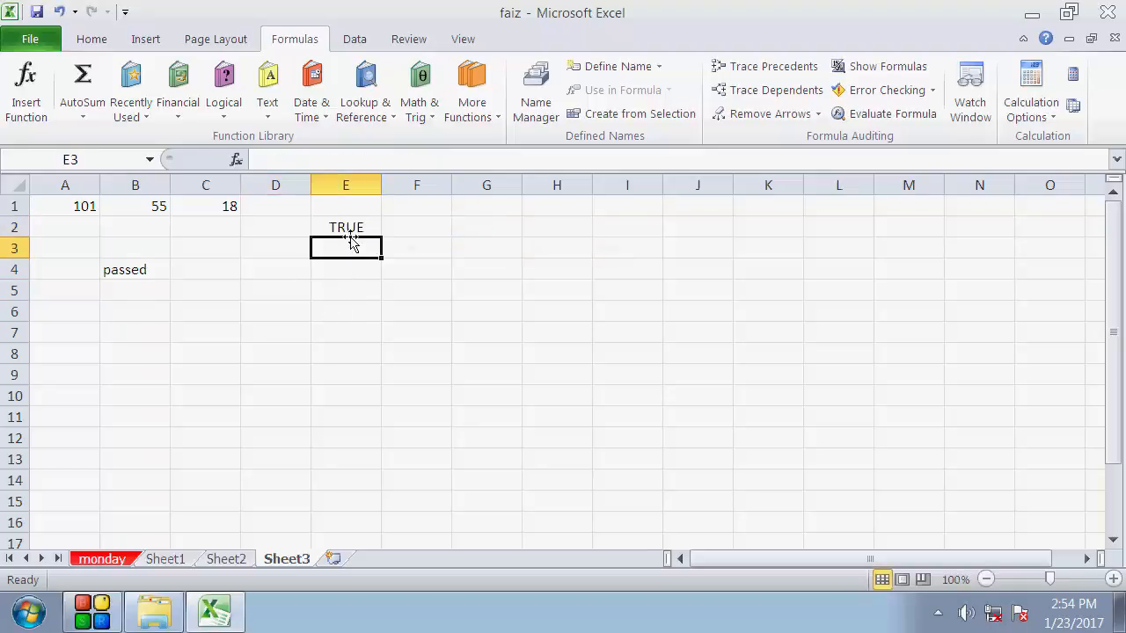
pyautogui.click(349, 228)
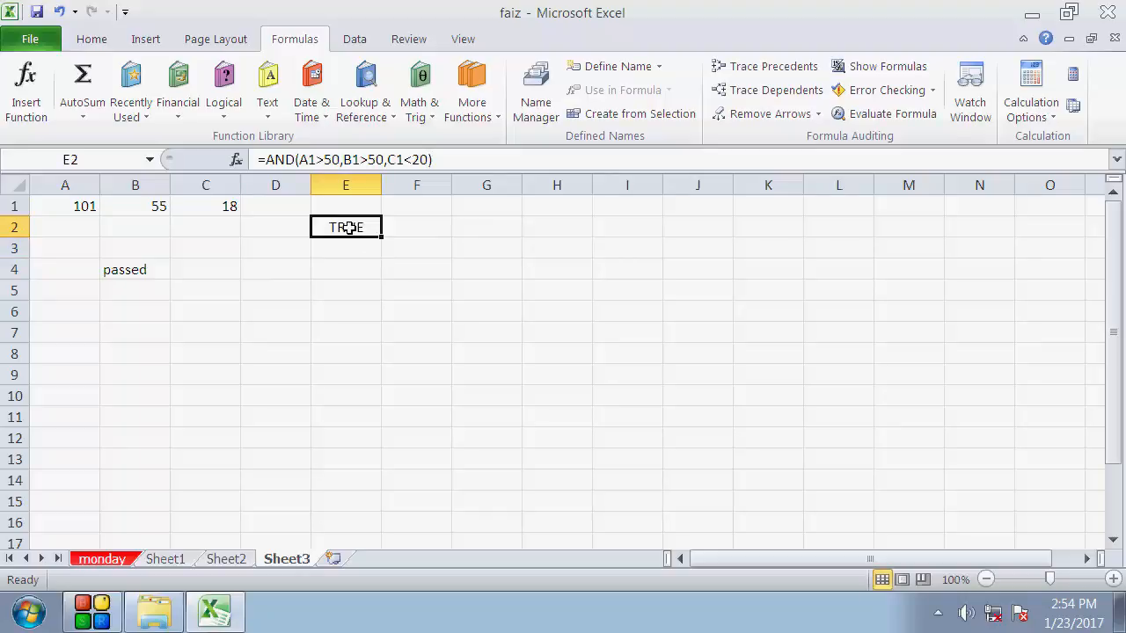
# - Append =FALSE() to the end of the AND formula in E2
pyautogui.doubleClick(376, 228)
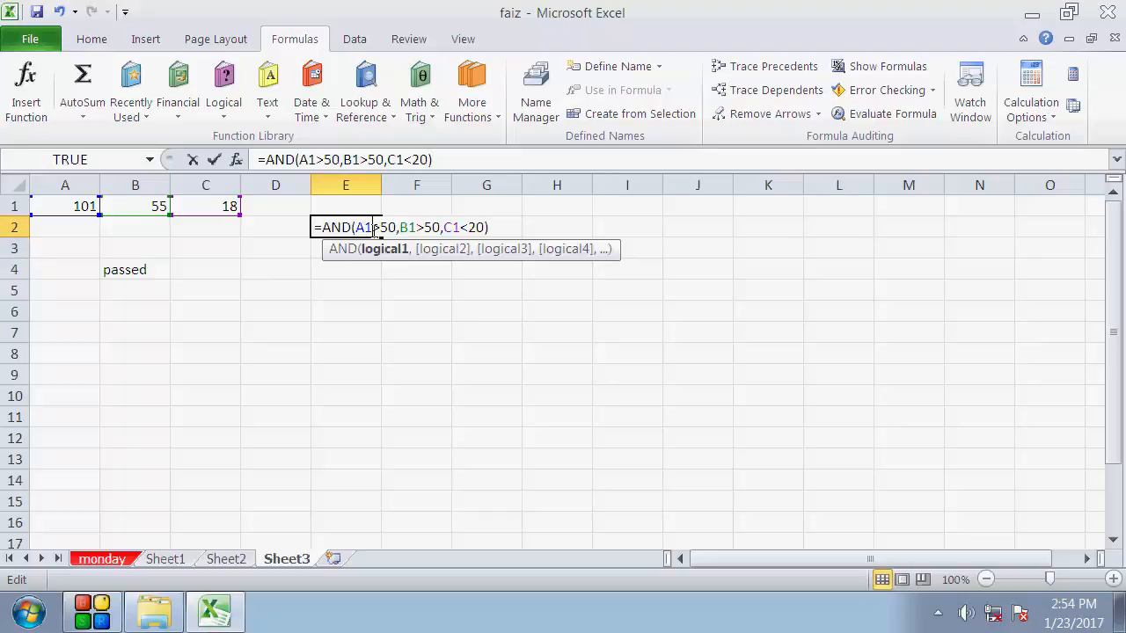
pyautogui.click(491, 228)
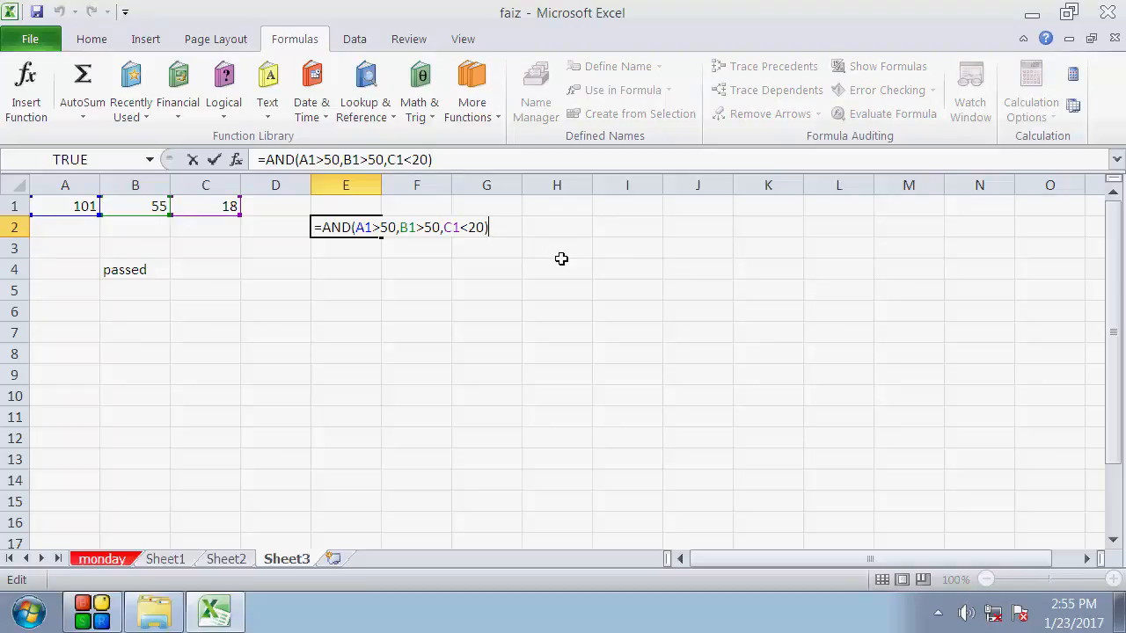
pyautogui.write('=false')
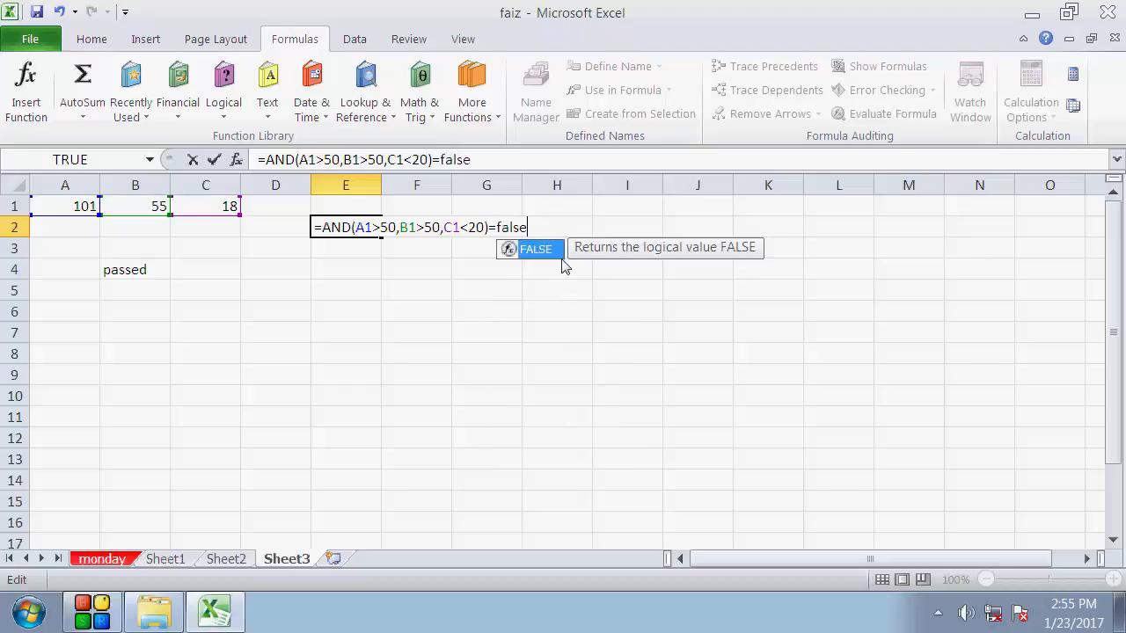
pyautogui.write('()')
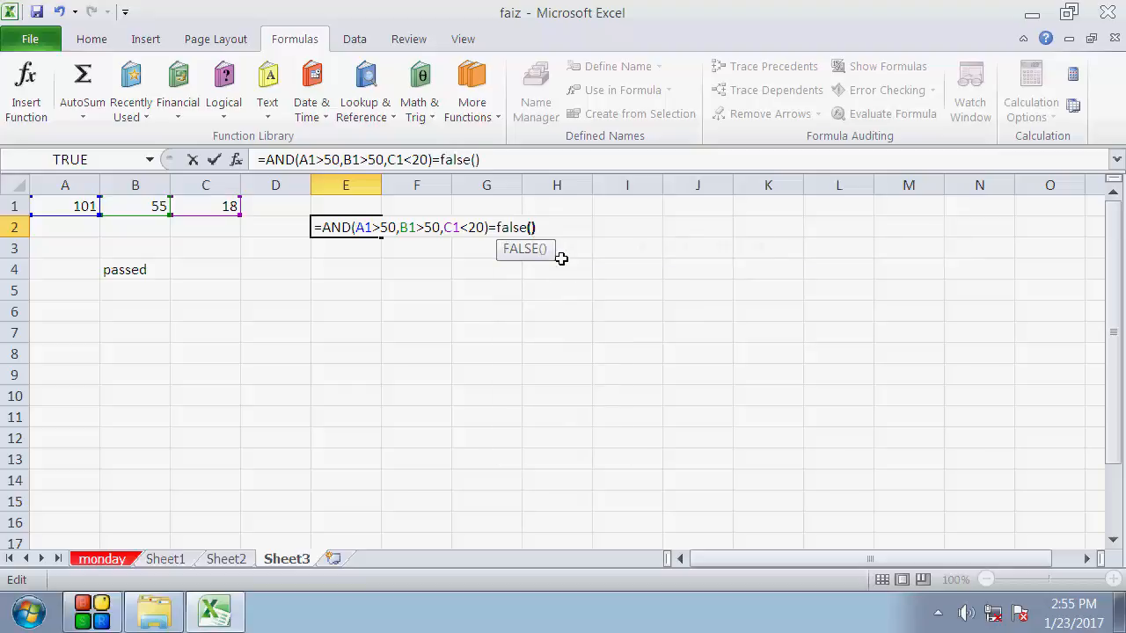
pyautogui.press('Return')
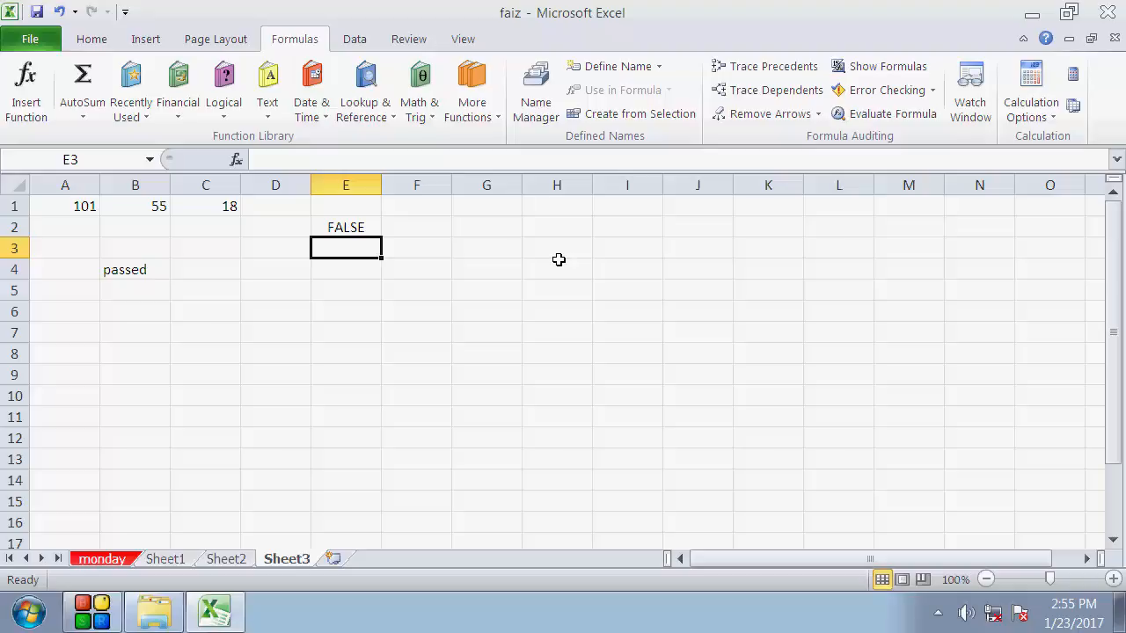
# - Set C1 to 55 and check the formula result in E2
pyautogui.click(209, 200)
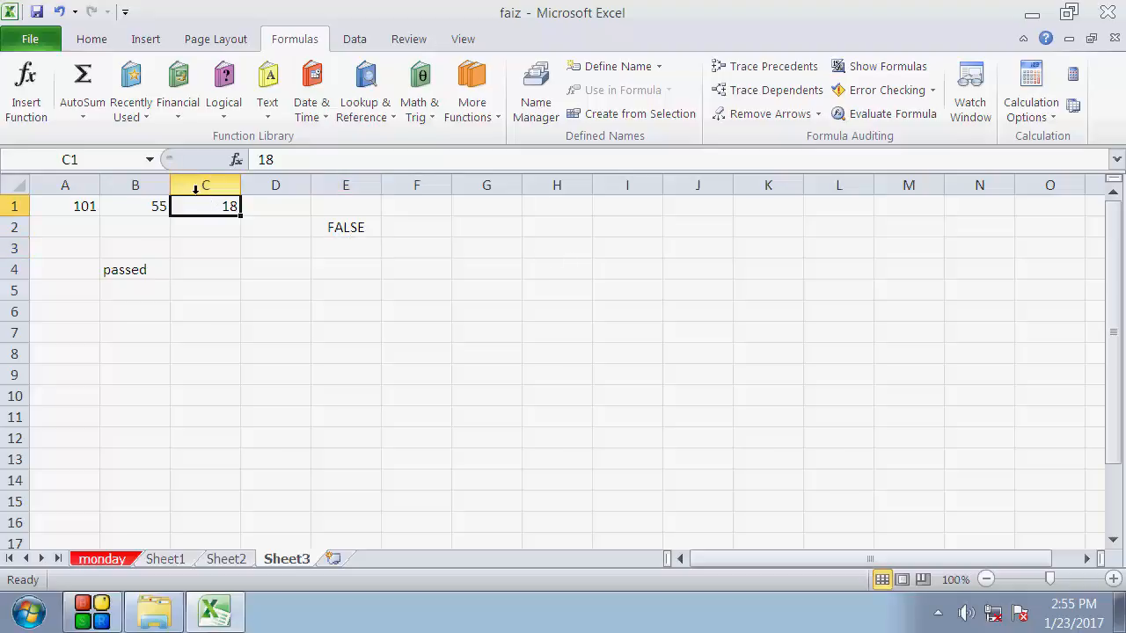
pyautogui.write('55')
pyautogui.press('Return')
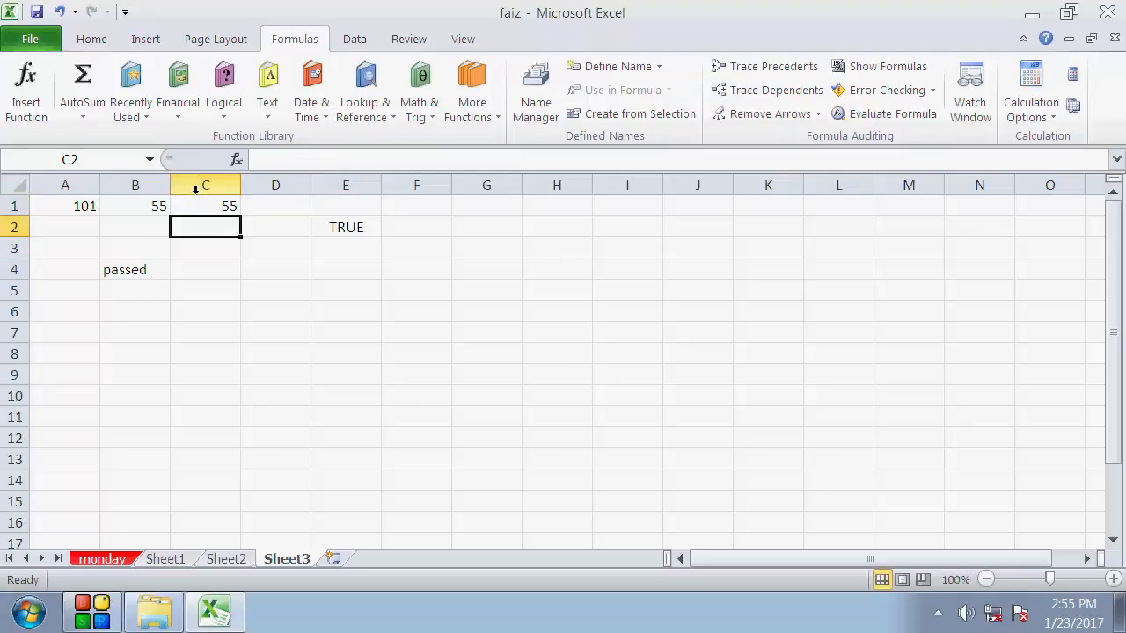
pyautogui.click(353, 229)
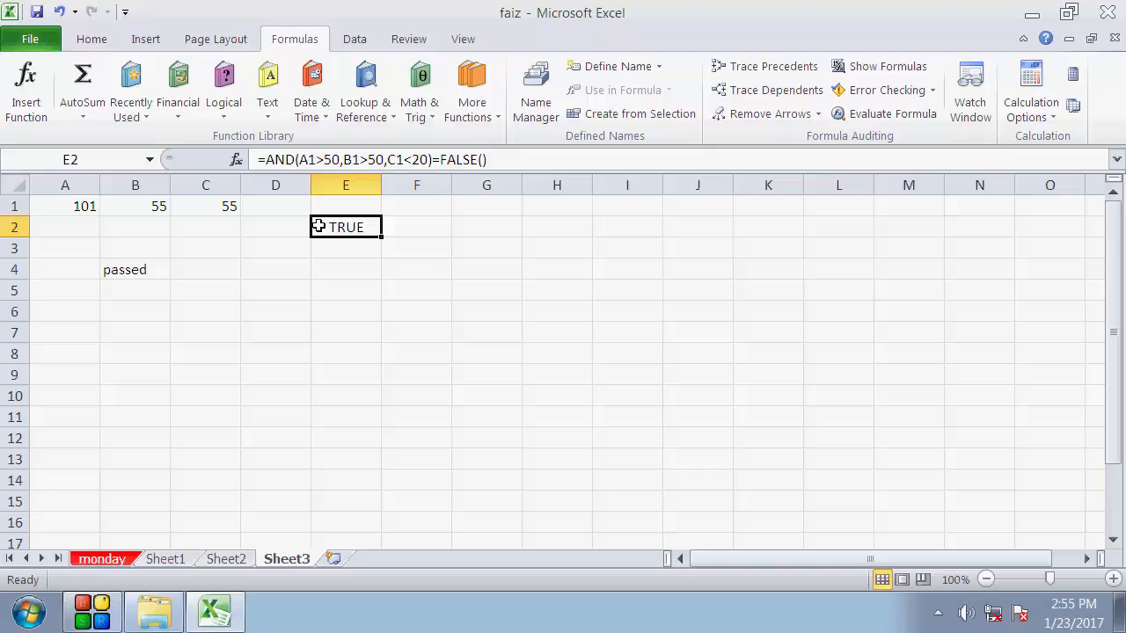
# - Change the value in C1 to 18
pyautogui.click(218, 206)
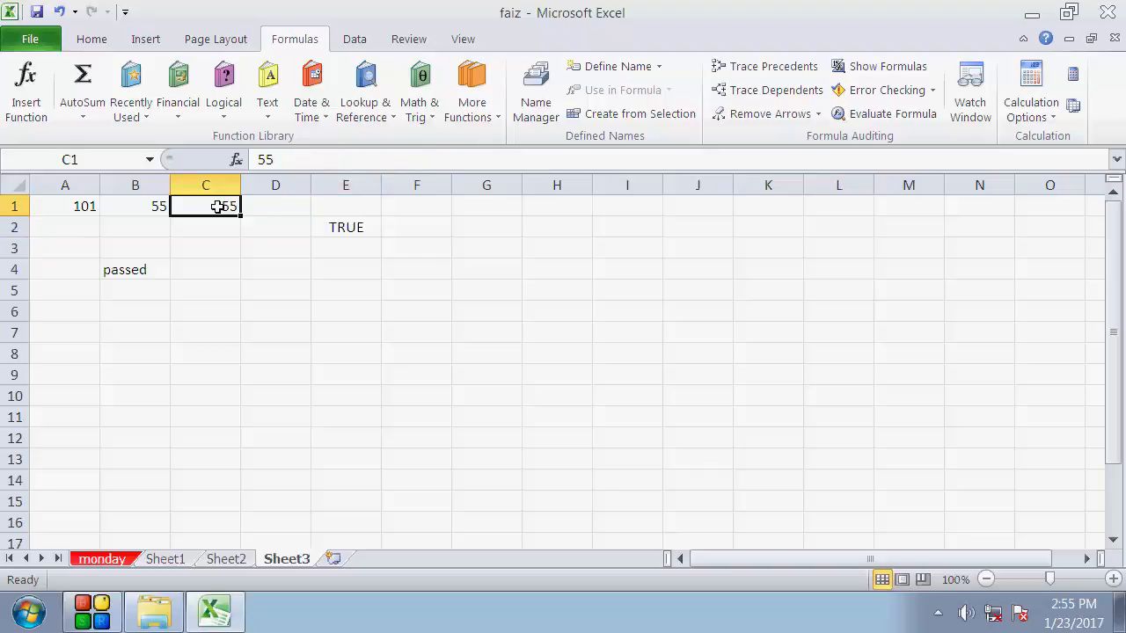
pyautogui.write('18')
pyautogui.press('Return')
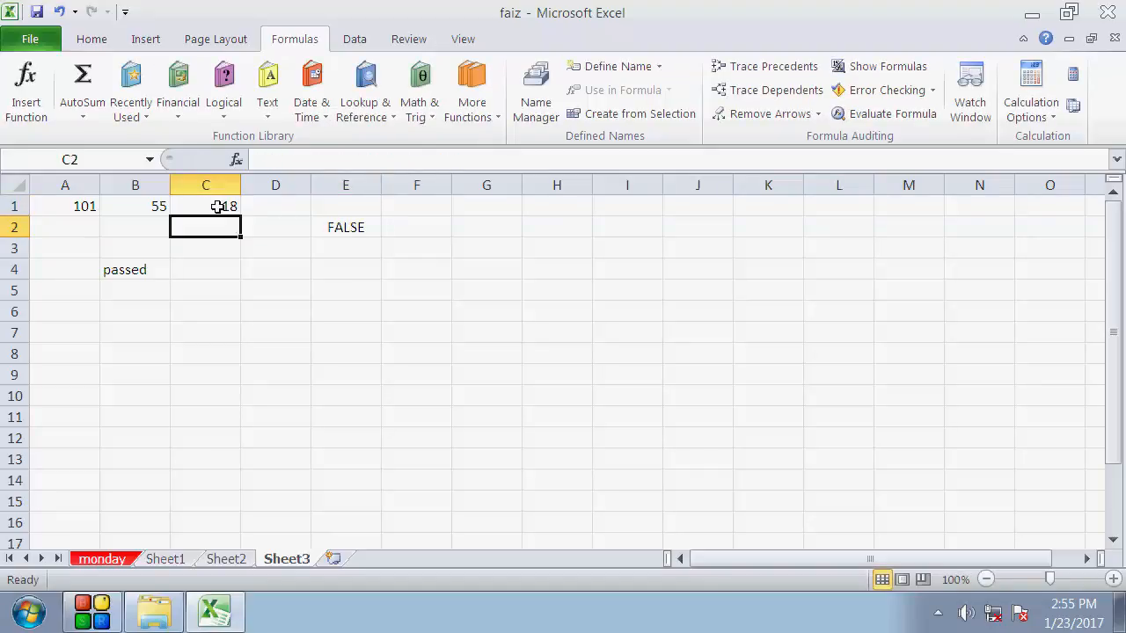
# - Replace FALSE with TRUE in the comparison at the end of E2's AND formula
pyautogui.doubleClick(343, 227)
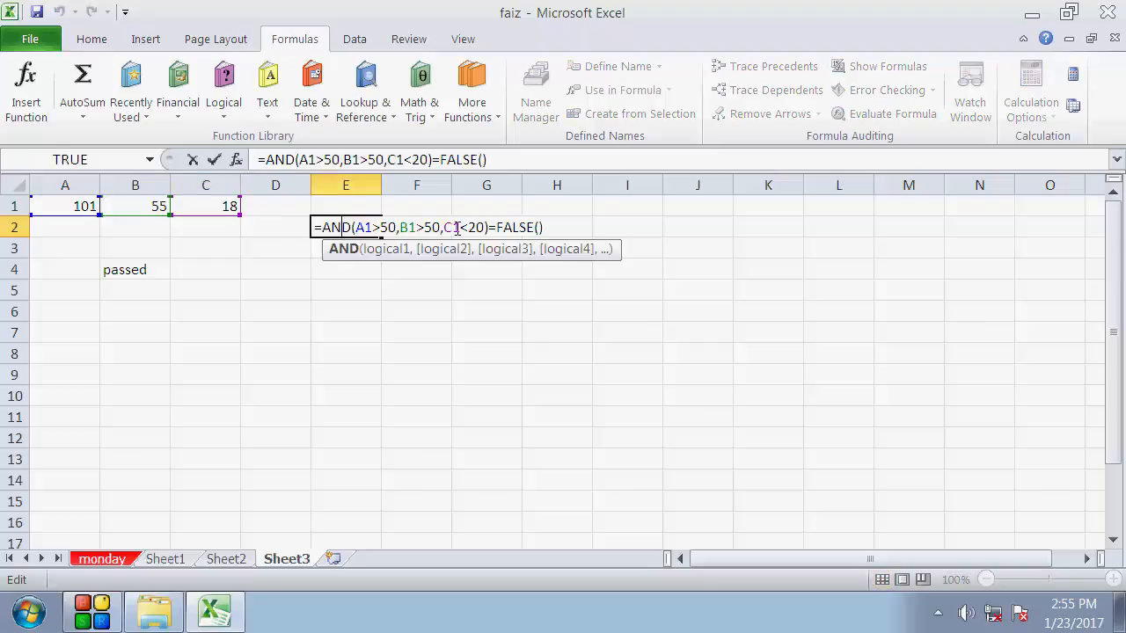
pyautogui.moveTo(534, 227); pyautogui.dragTo(496, 227)
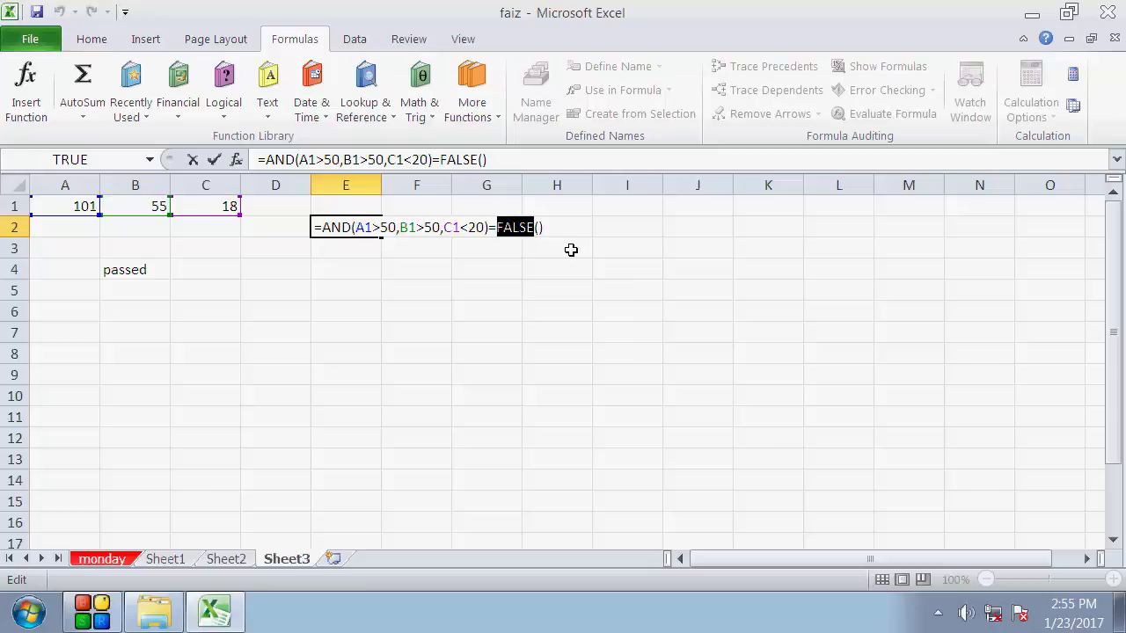
pyautogui.write('true')
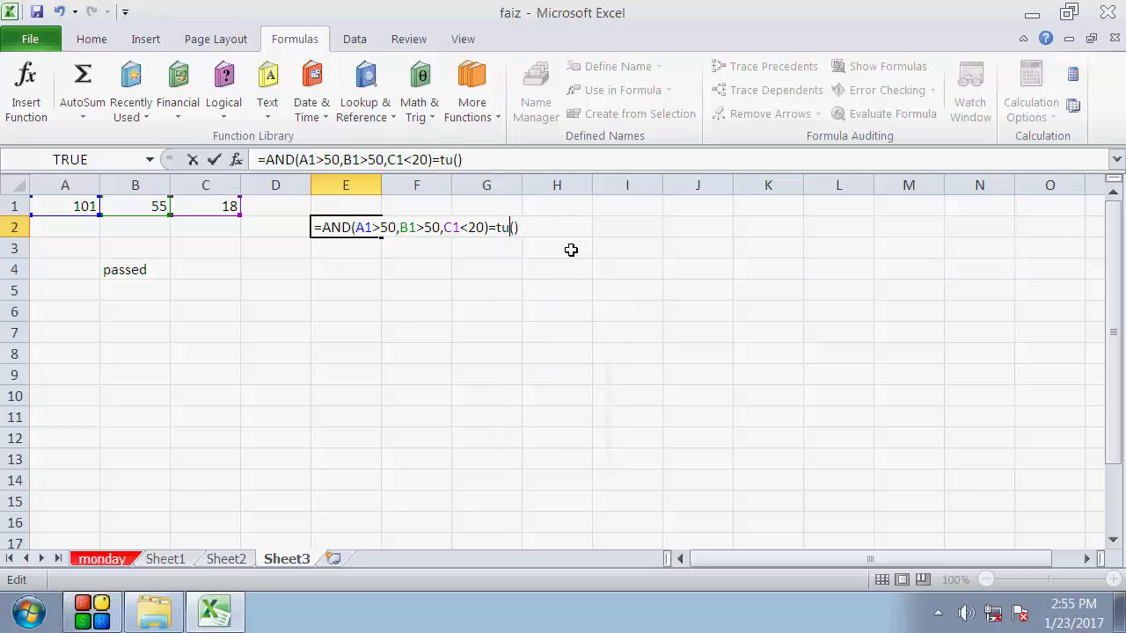
pyautogui.press('Return')
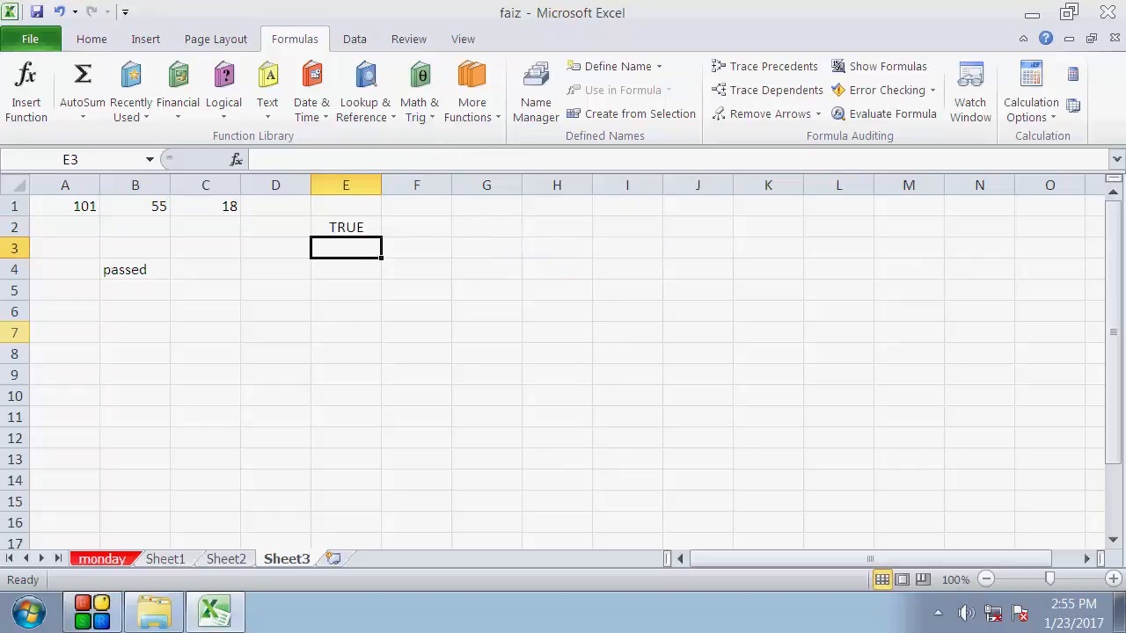
# - Set C1 to 45 and check the formula result in E2
pyautogui.click(205, 207)
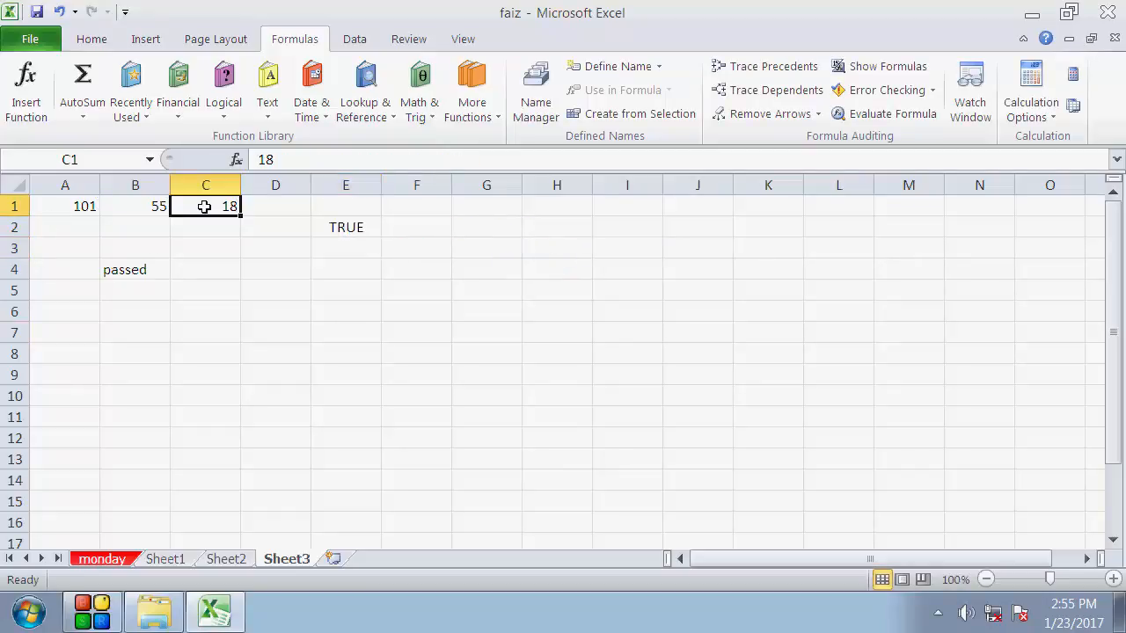
pyautogui.write('45')
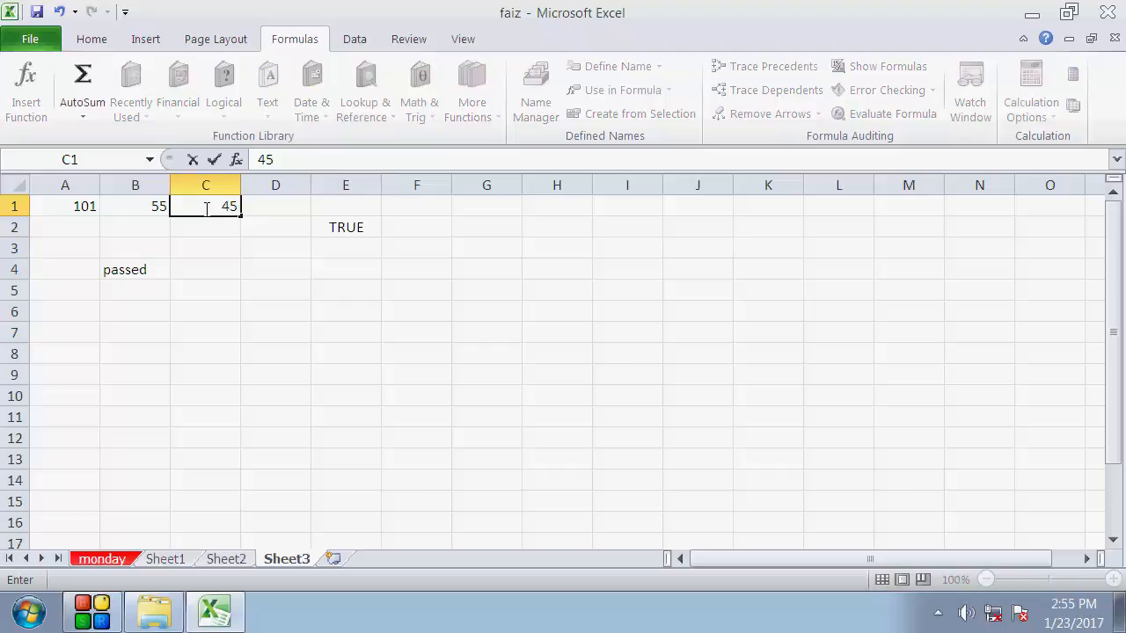
pyautogui.press('Return')
pyautogui.click(351, 228)
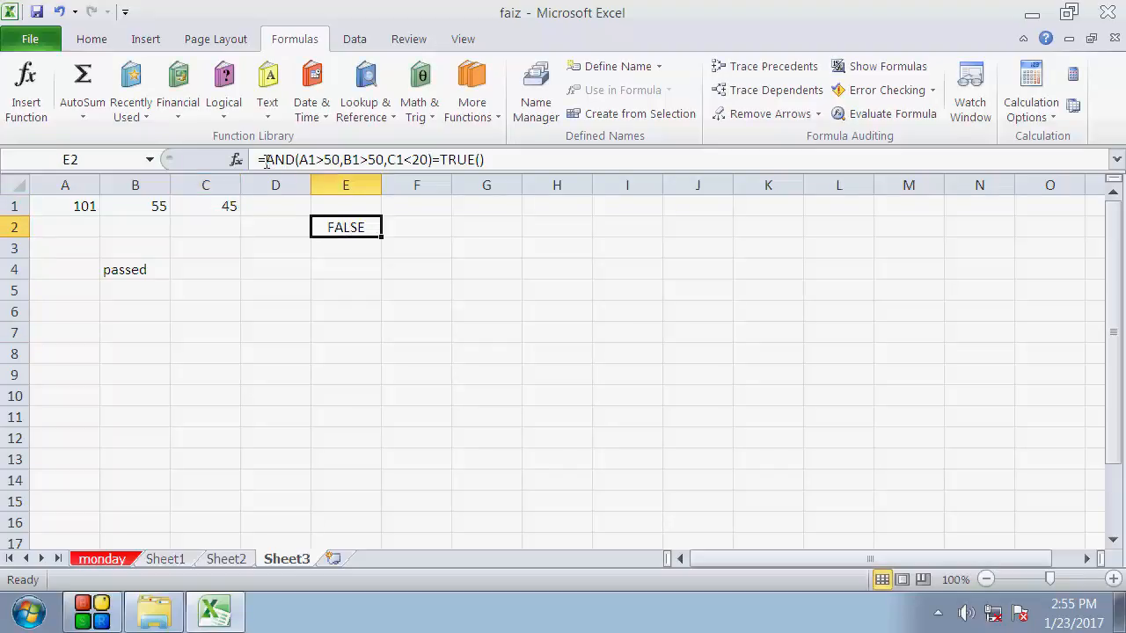
# - Examine the conditions and TRUE() comparison in E2's formula, along with the list of available logical functions
pyautogui.moveTo(258, 160); pyautogui.dragTo(428, 159)
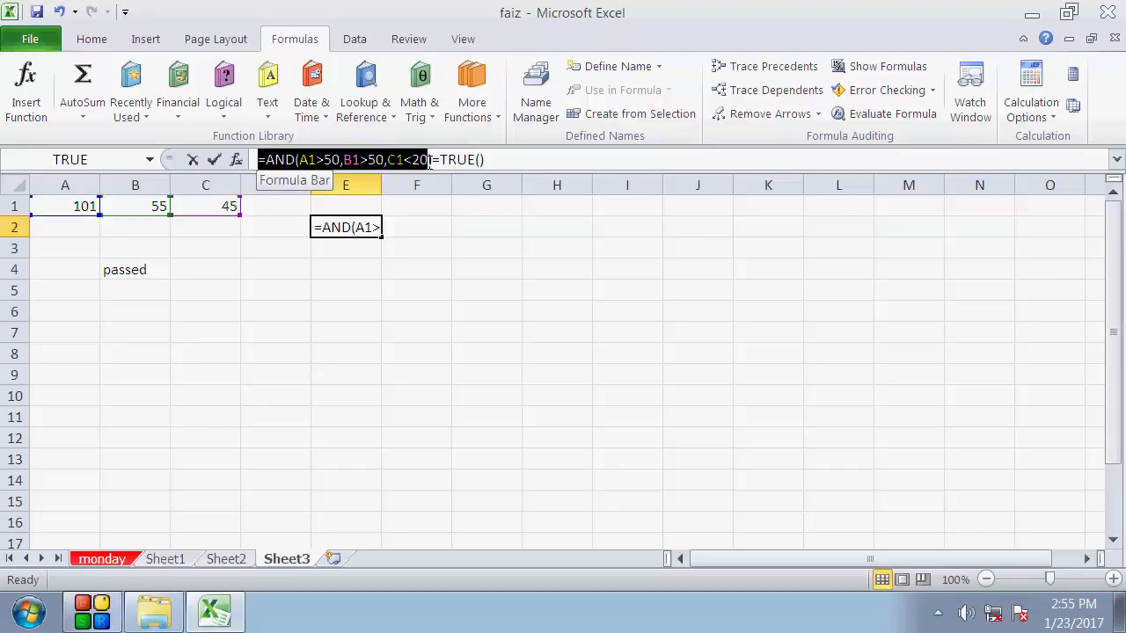
pyautogui.click(268, 117)
pyautogui.click(235, 116)
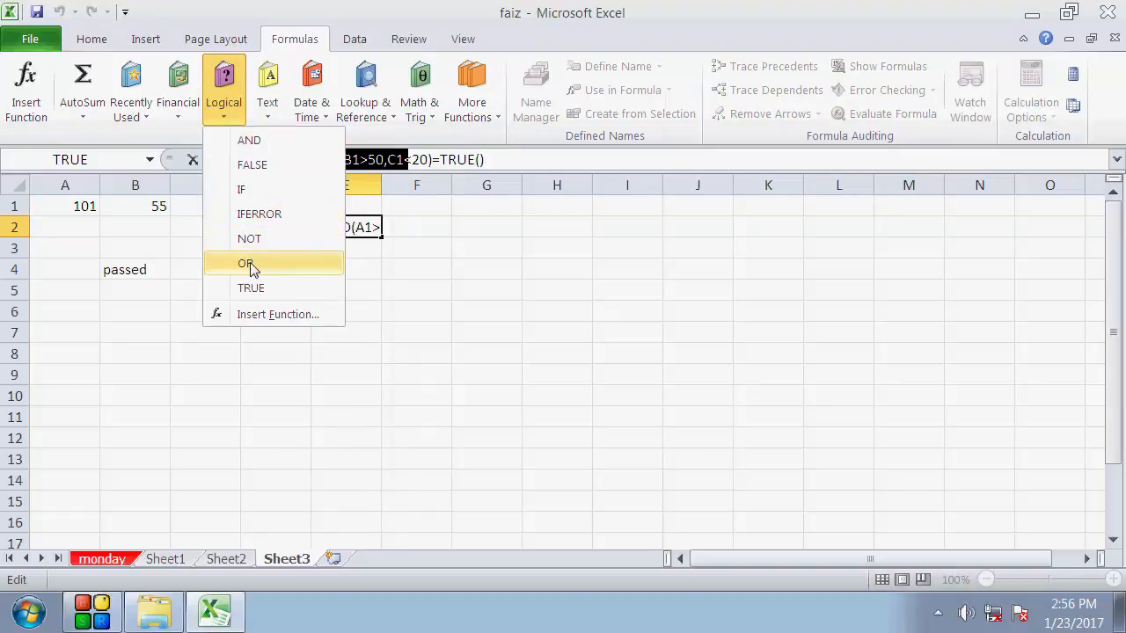
pyautogui.click(432, 264)
pyautogui.hotkey('ctrl', 'Return')
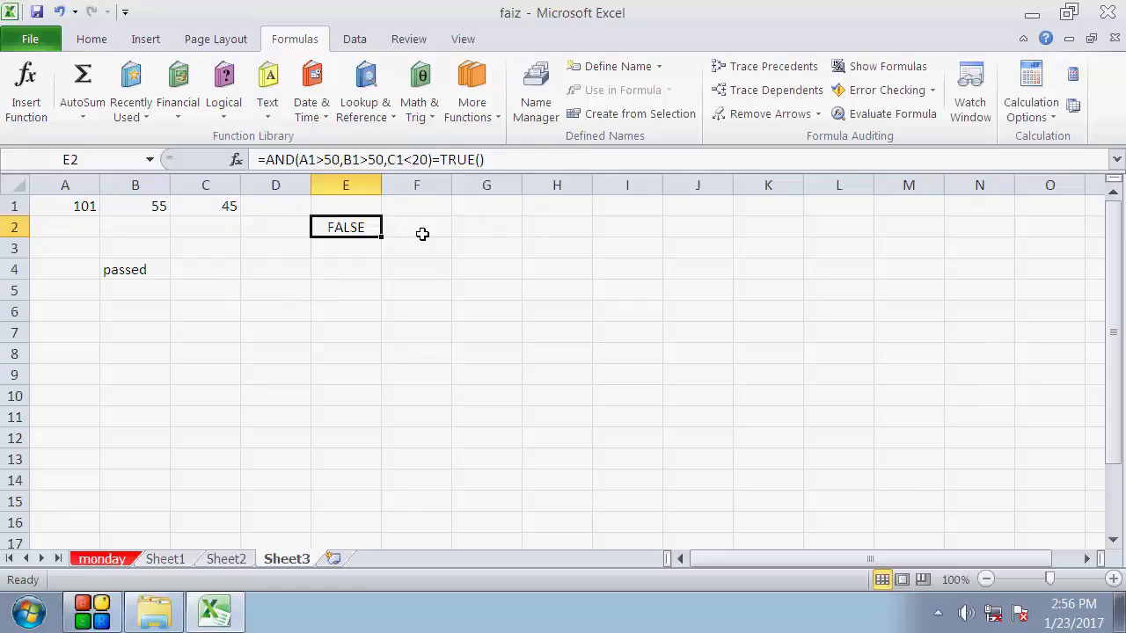
pyautogui.doubleClick(364, 228)
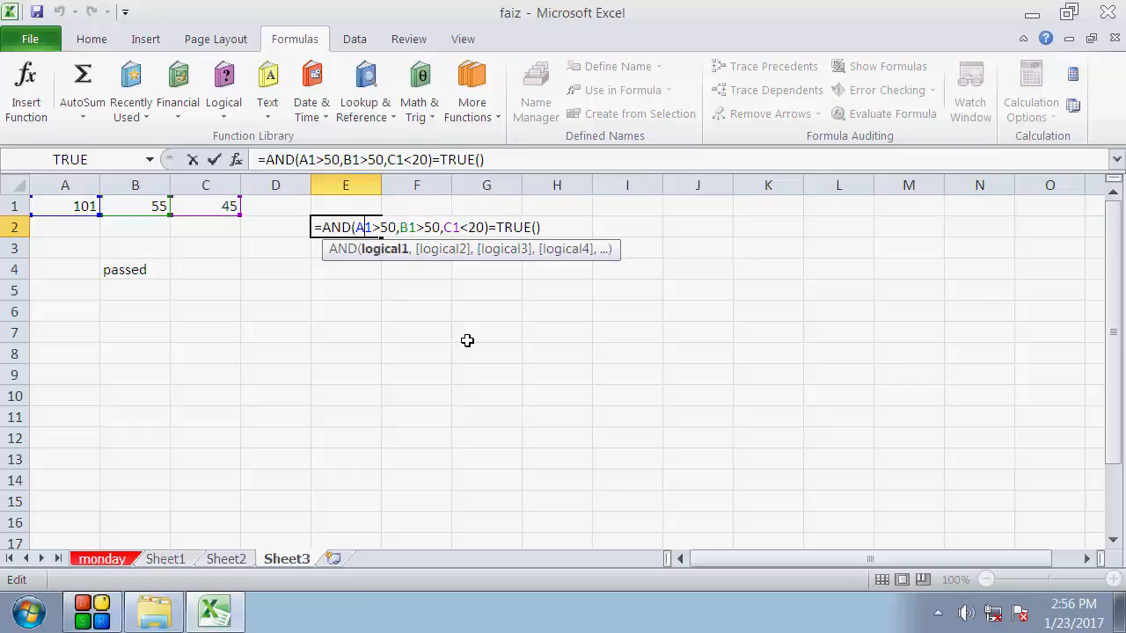
pyautogui.hotkey('ctrl', 'Return')
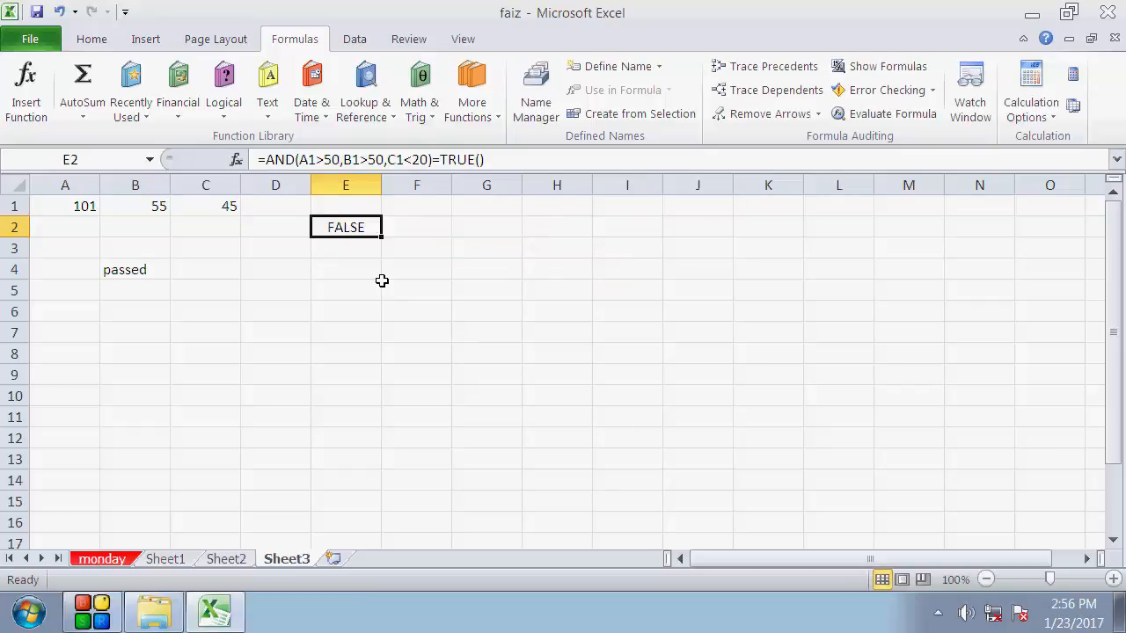
# - Replace TRUE with FALSE in the comparison at the end of E2's AND formula
pyautogui.click(231, 203)
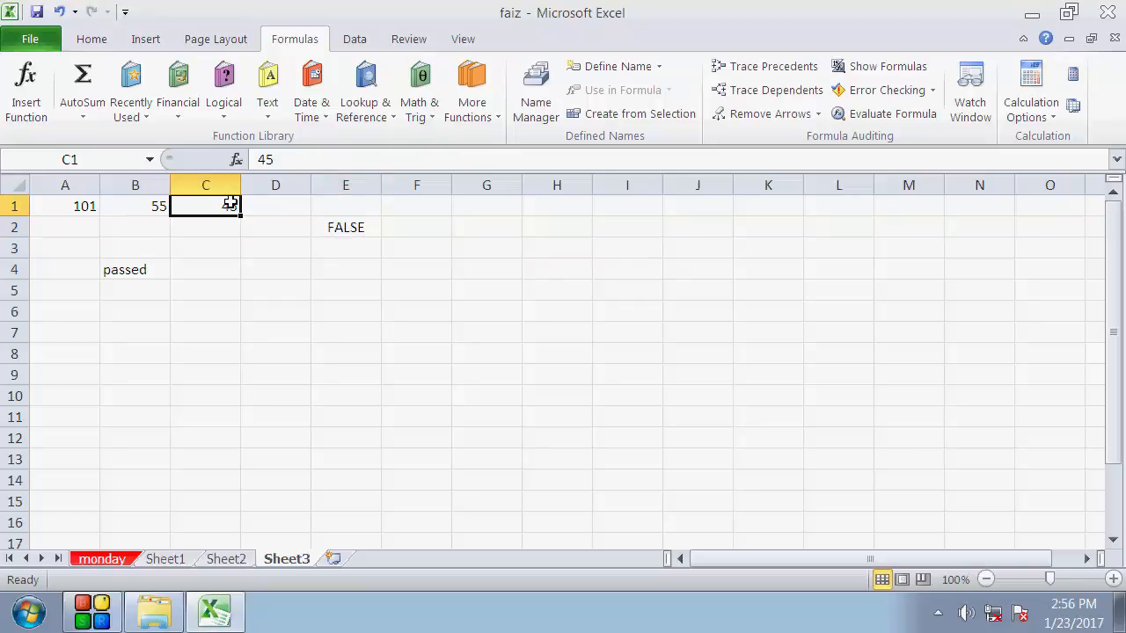
pyautogui.doubleClick(330, 230)
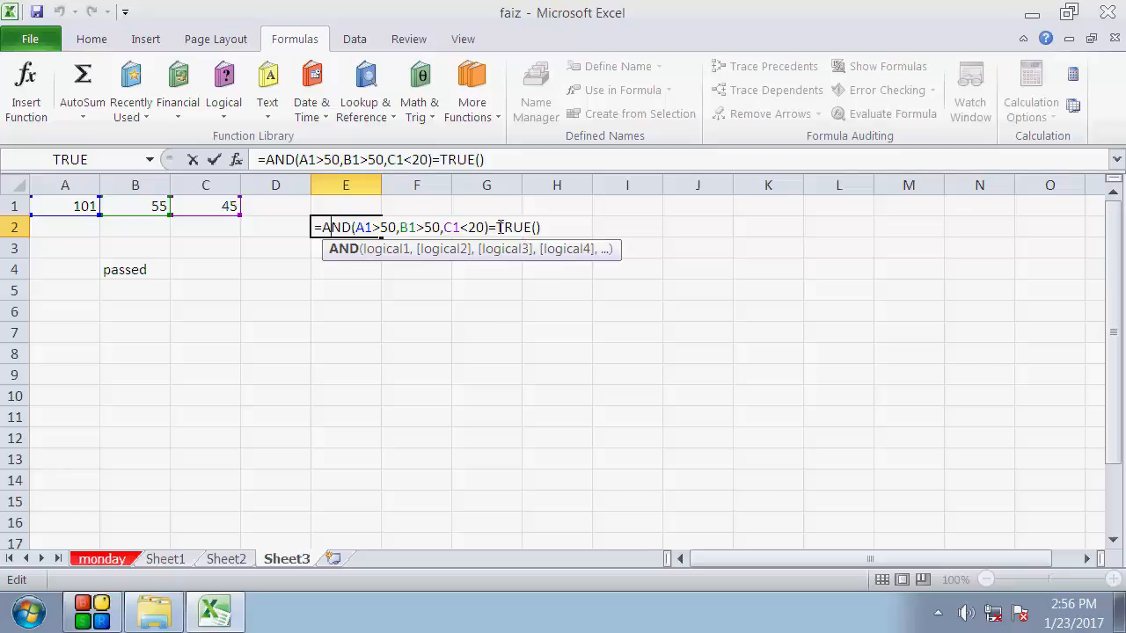
pyautogui.moveTo(495, 228); pyautogui.dragTo(527, 230)
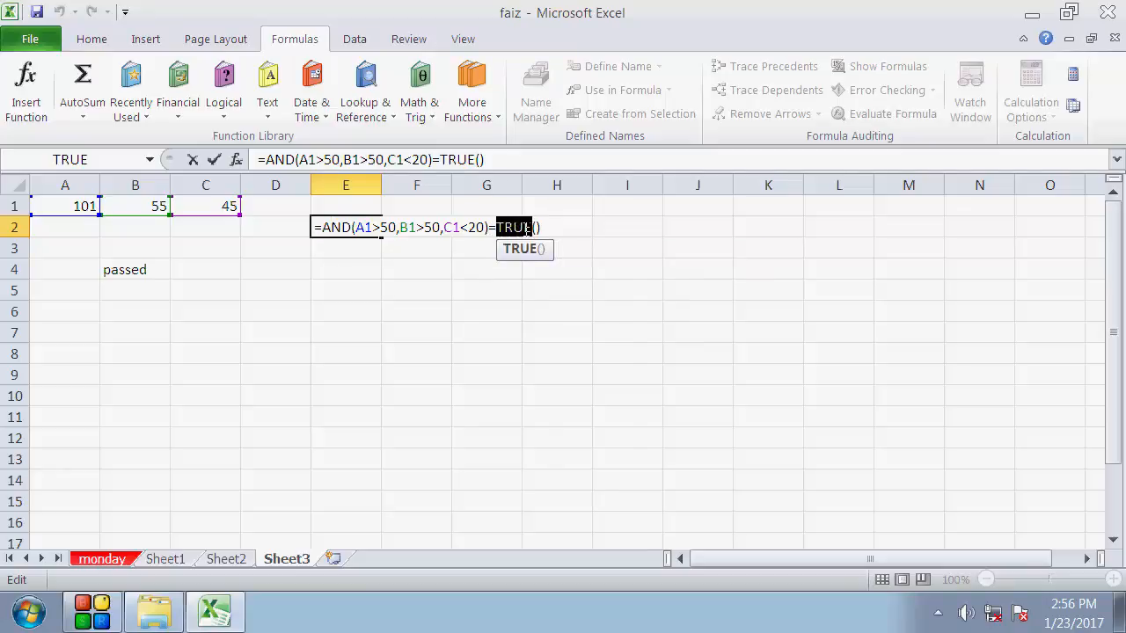
pyautogui.write('false')
pyautogui.press('Return')
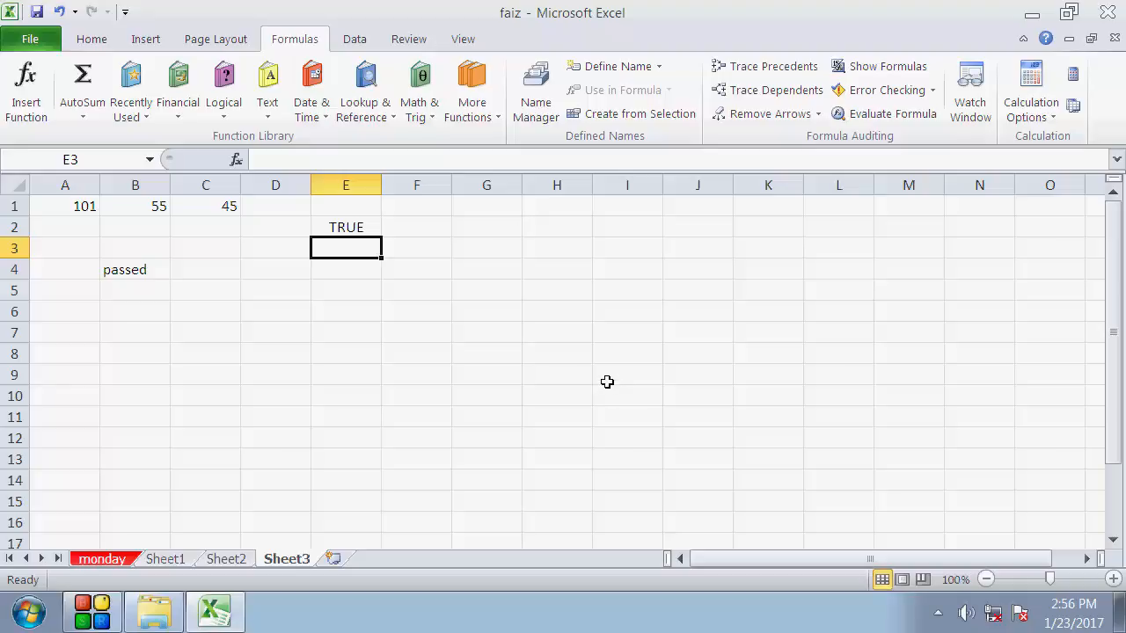
# - Close Excel, saving the changes to faiz.xlsx
pyautogui.click(141, 273)
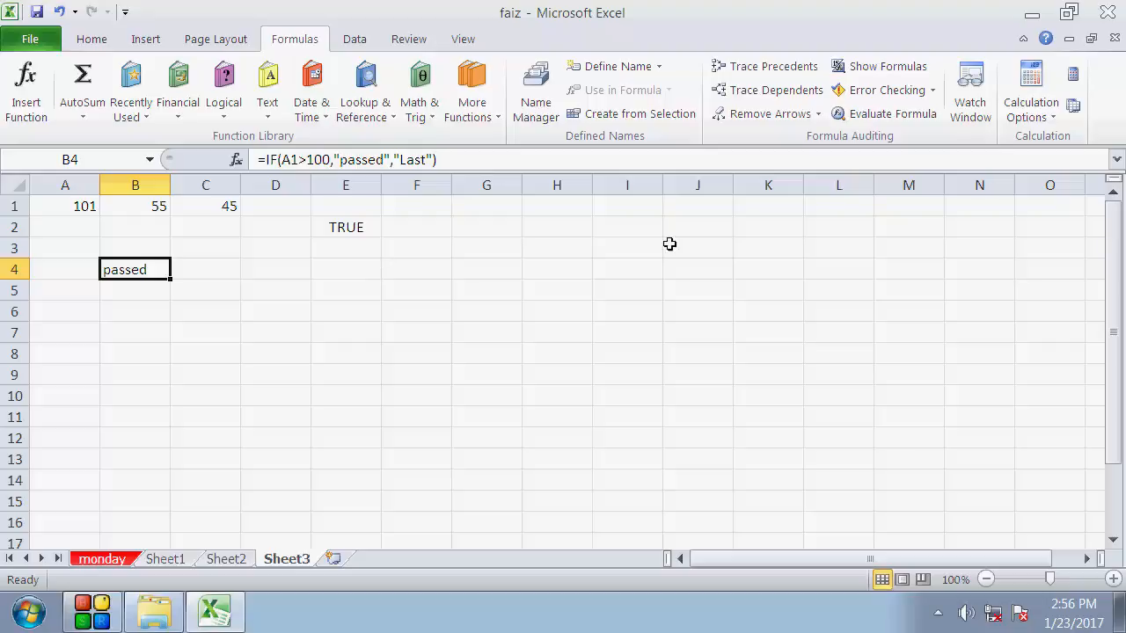
pyautogui.click(1107, 12)
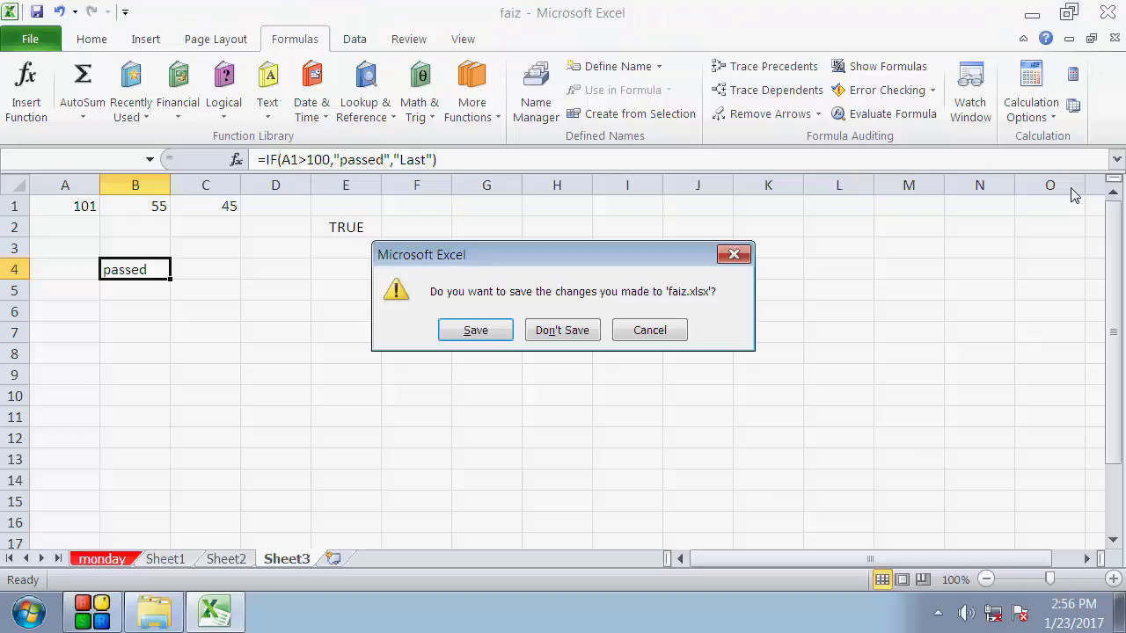
pyautogui.click(483, 338)
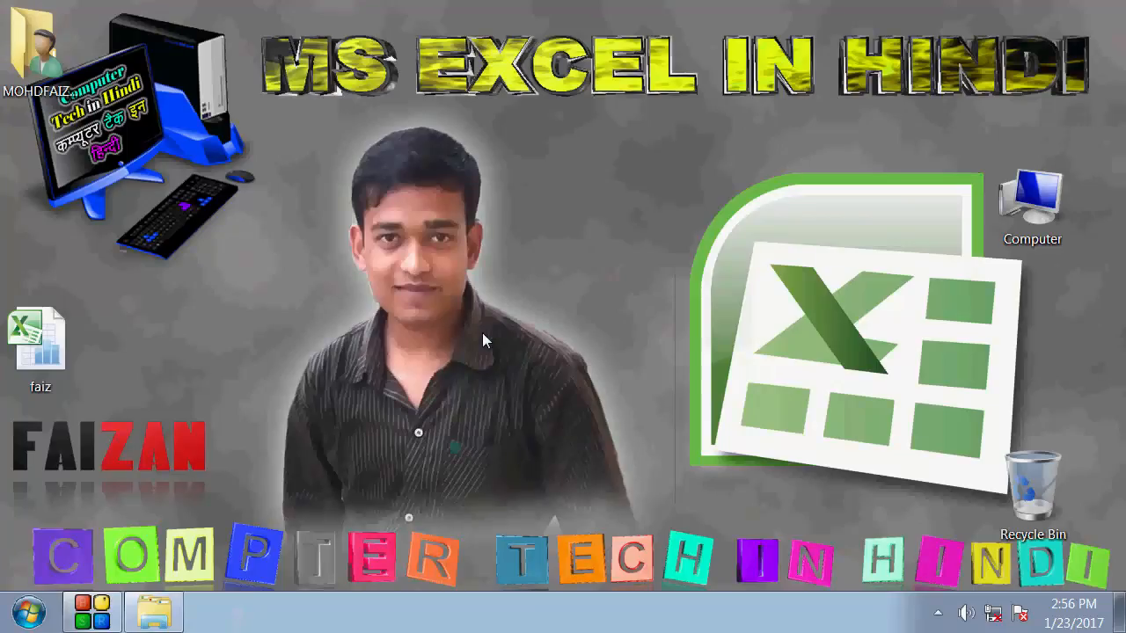